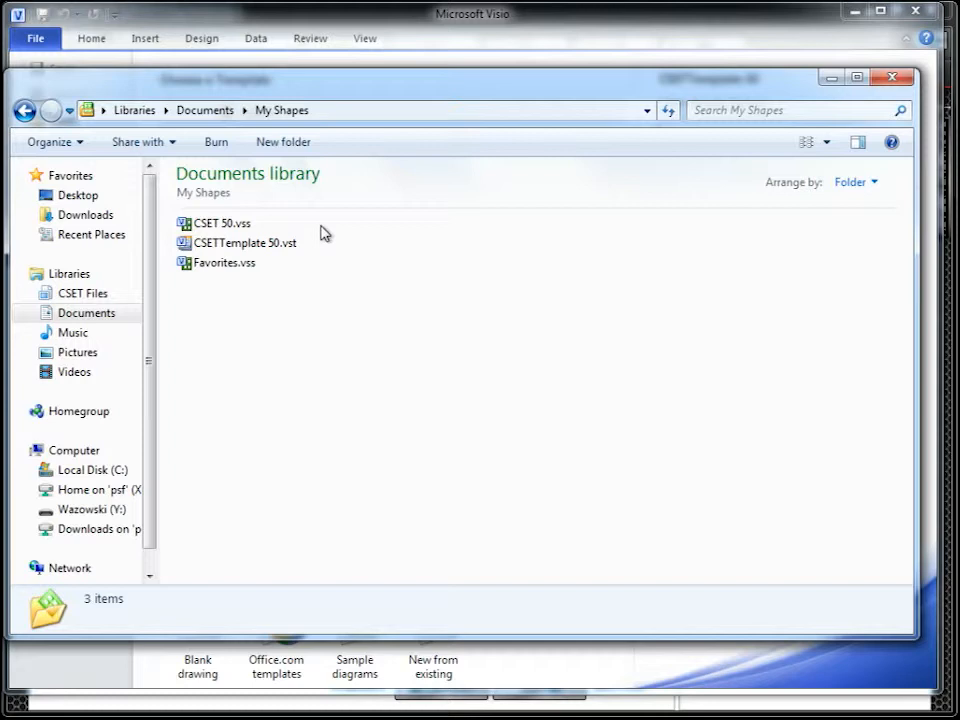
- Create a drawing from the CSETTemplate 50 template and add an engineering workstation with the host name Wrk 51
click(165, 15)
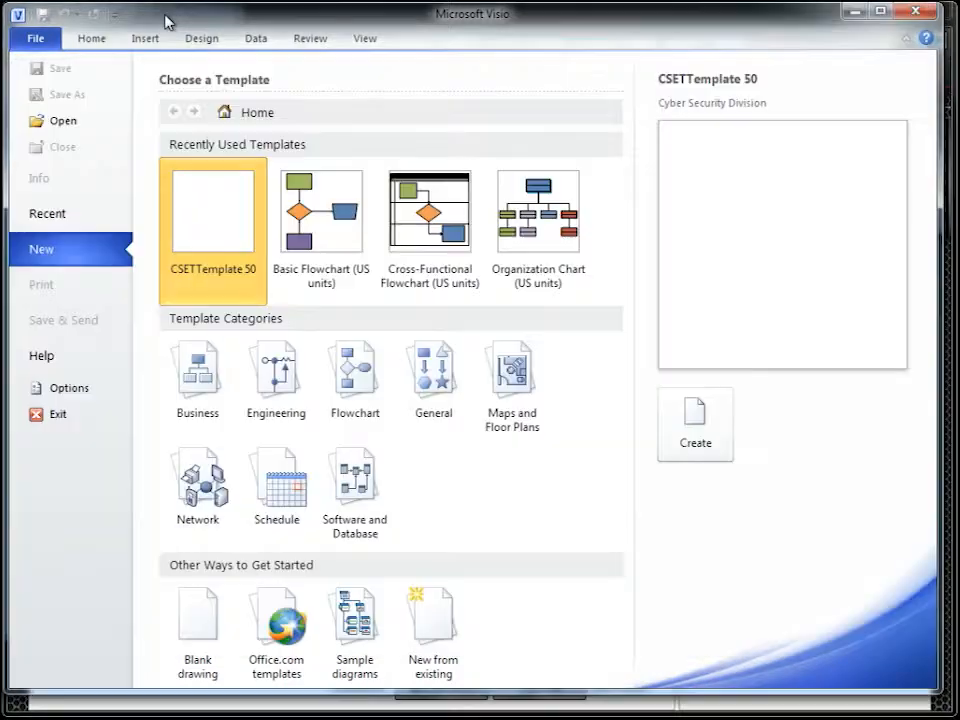
double_click(222, 208)
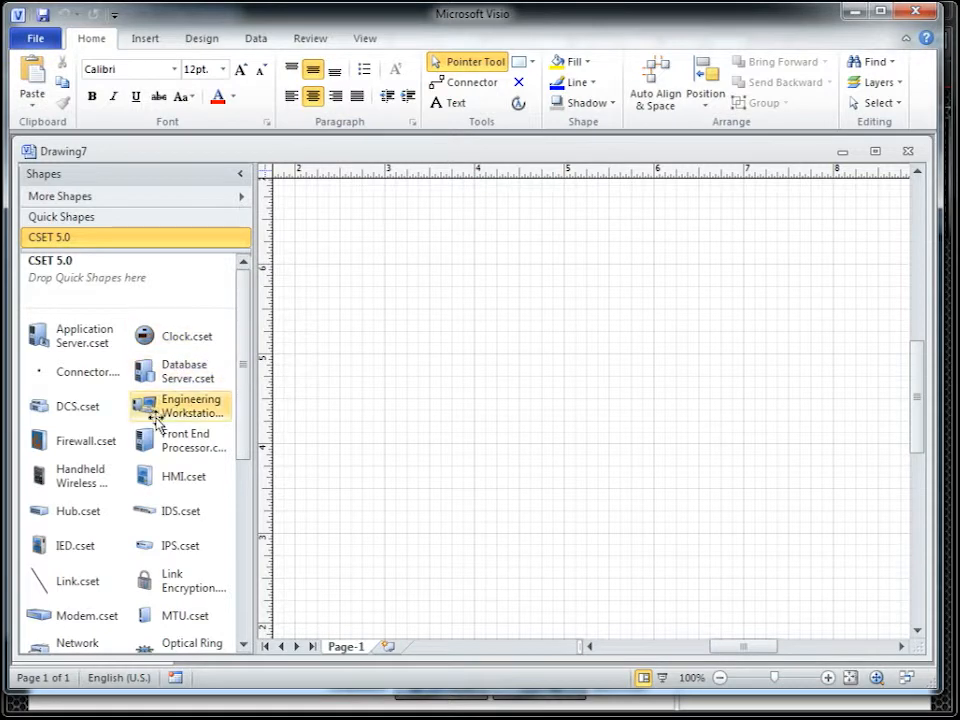
drag(155, 418, 381, 325)
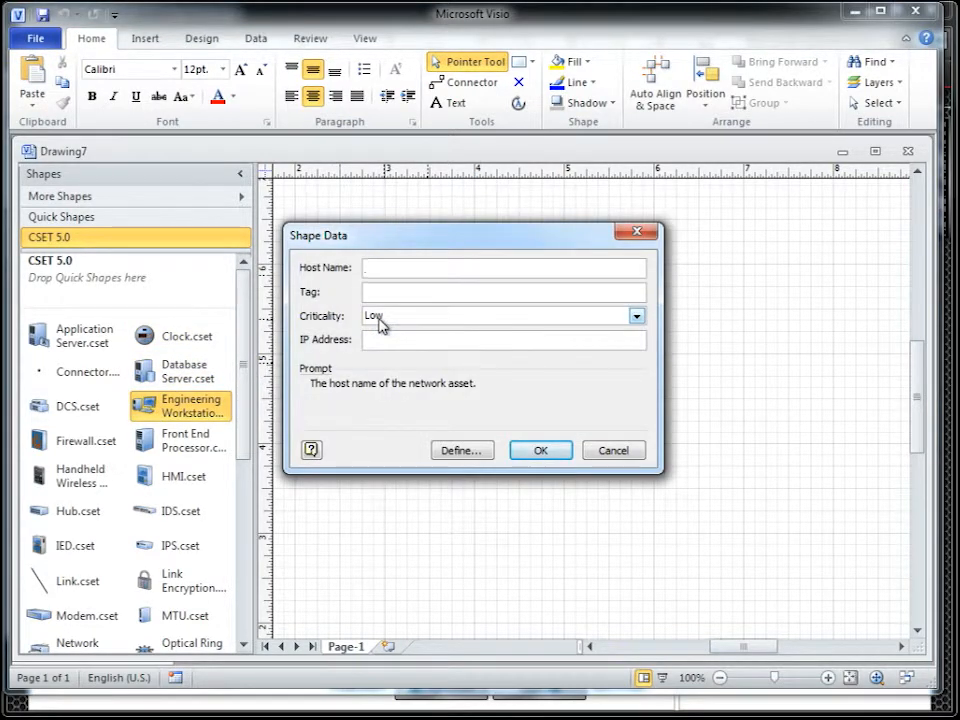
text(W)
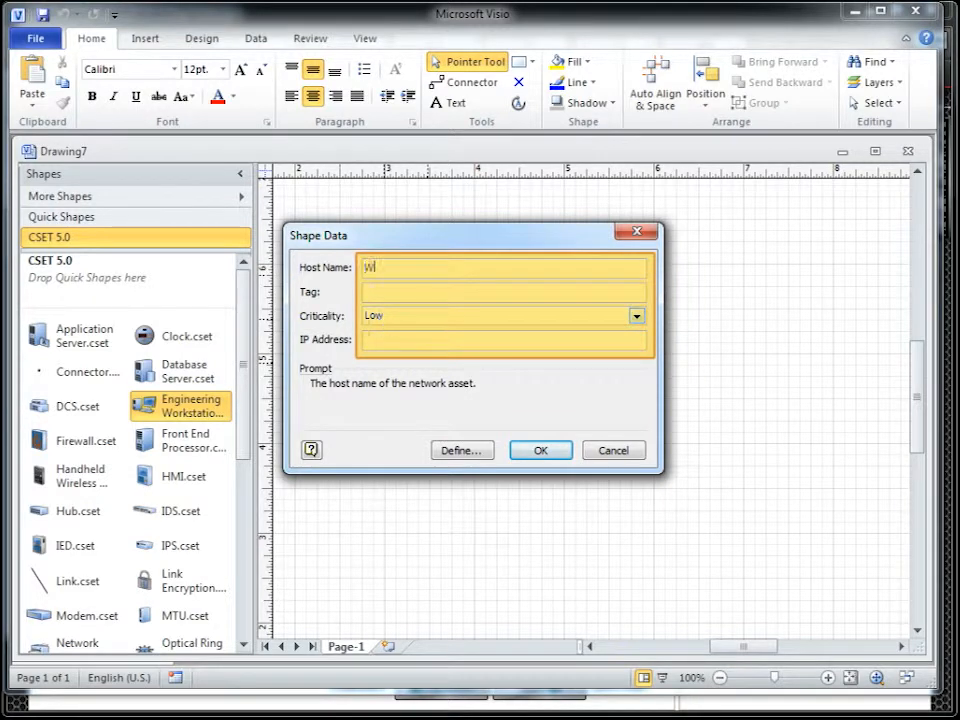
text(rk 51)
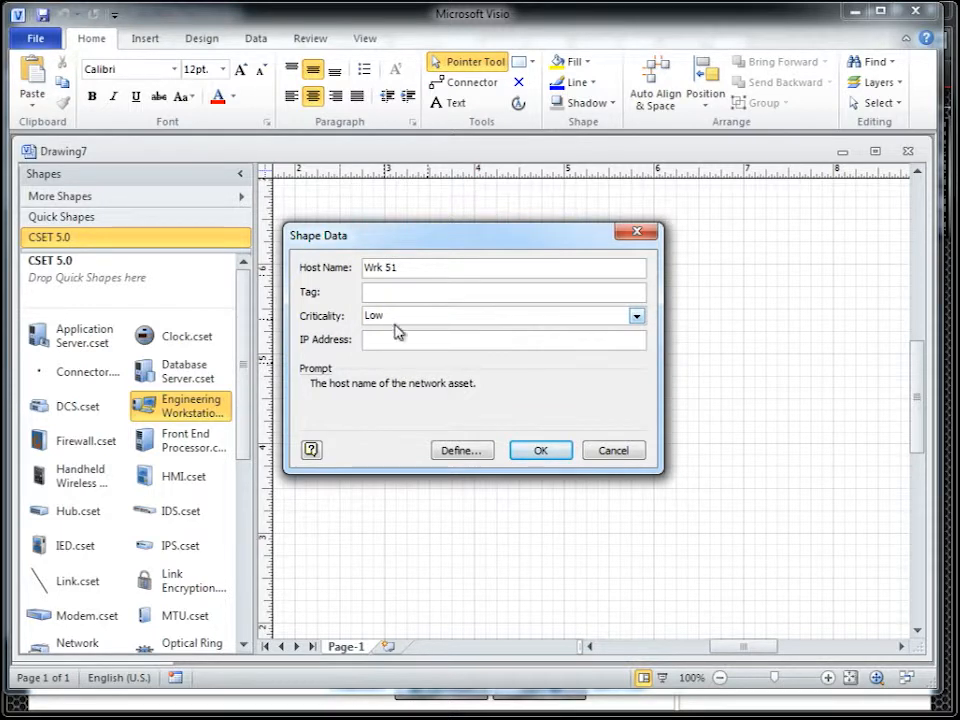
click(545, 451)
- Add a hub with host name Hub below the workstation and an application server named App Server across from it
drag(79, 515, 508, 484)
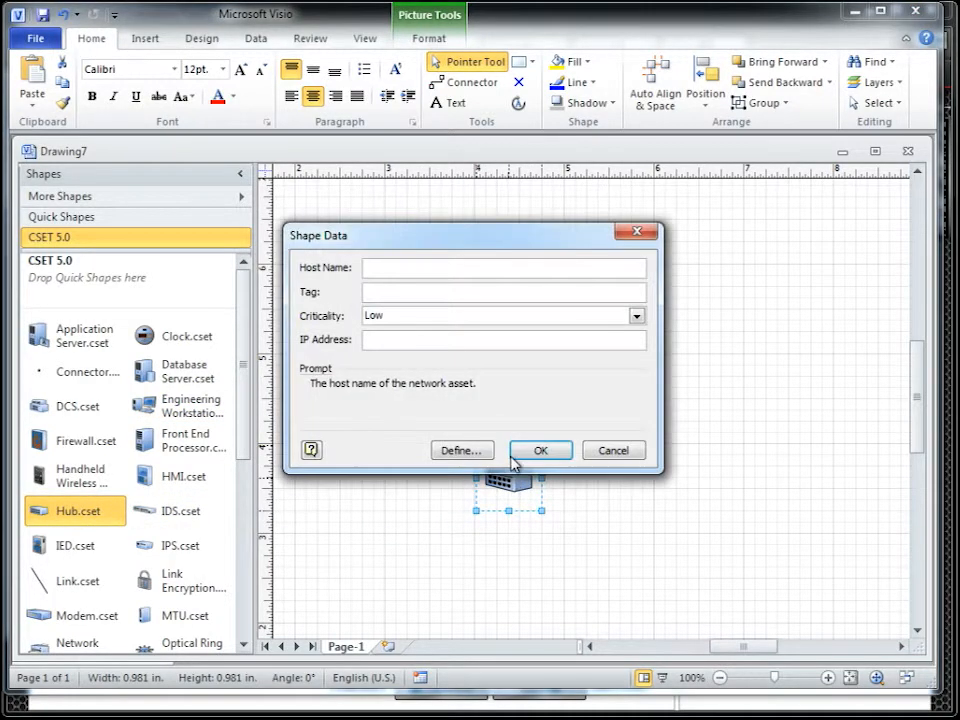
text(Hub)
click(538, 449)
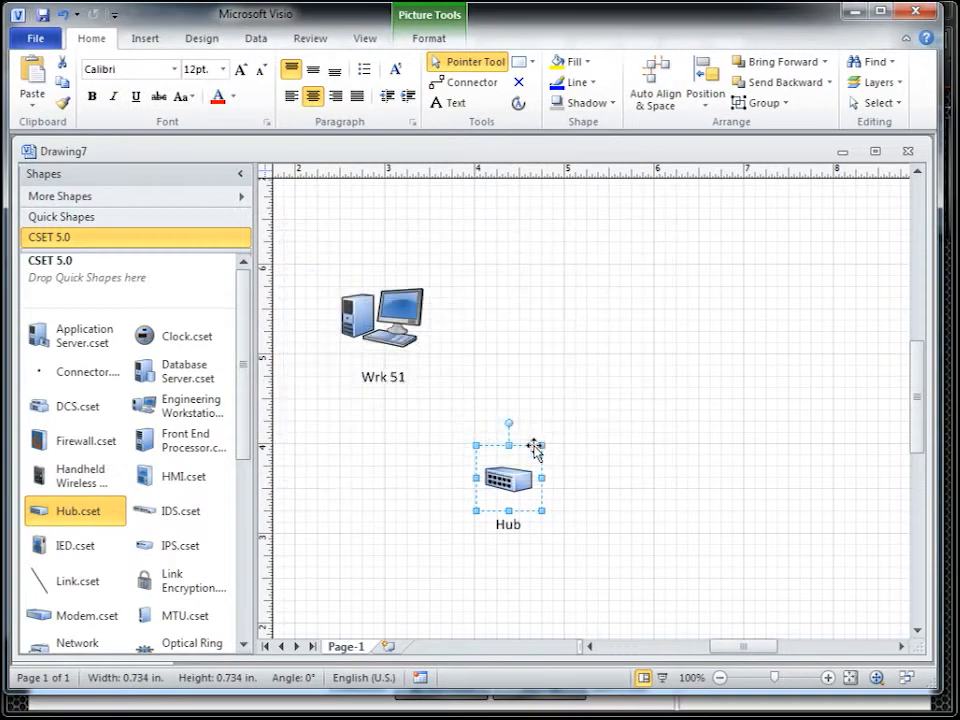
drag(73, 328, 680, 352)
text(App Server)
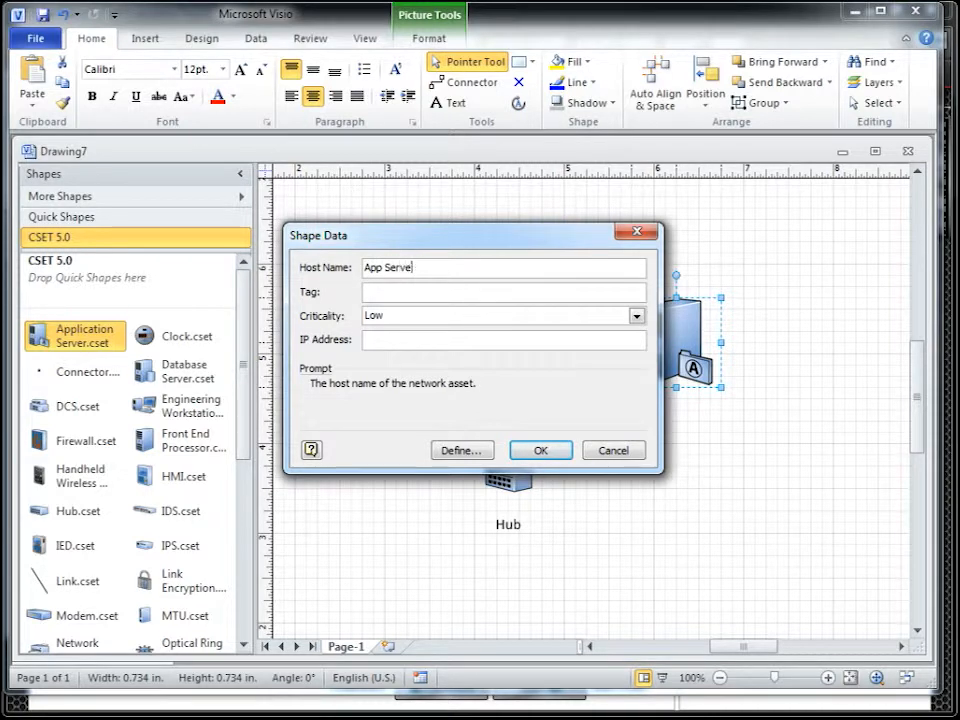
click(541, 451)
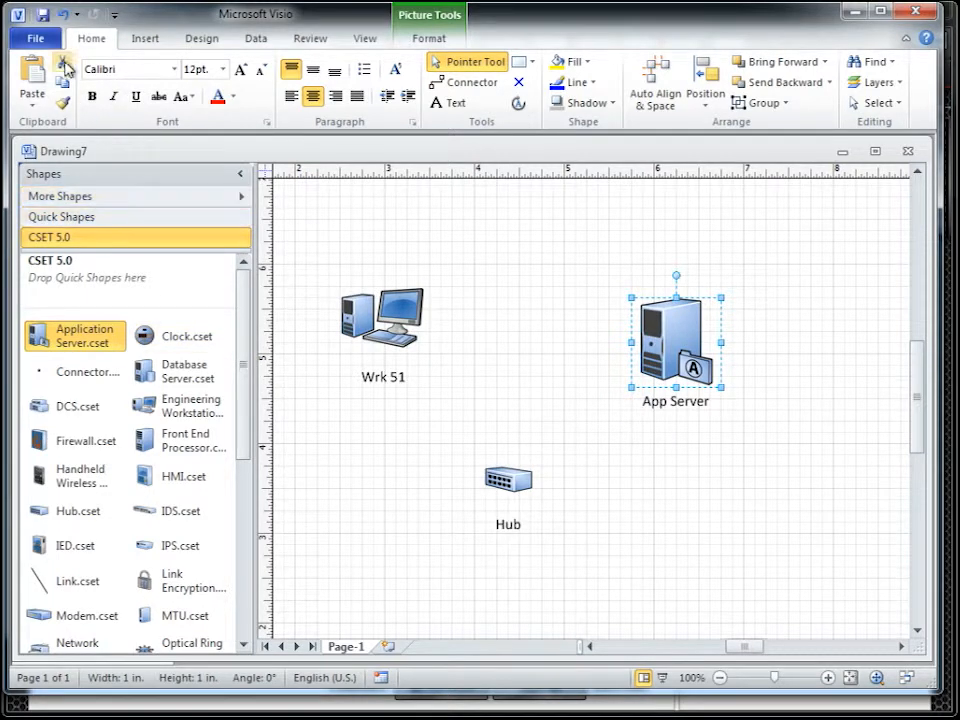
- Open Sample Visio ICS Diagram.vsd from My Documents, fit the whole page in view and collapse the shapes list
click(40, 39)
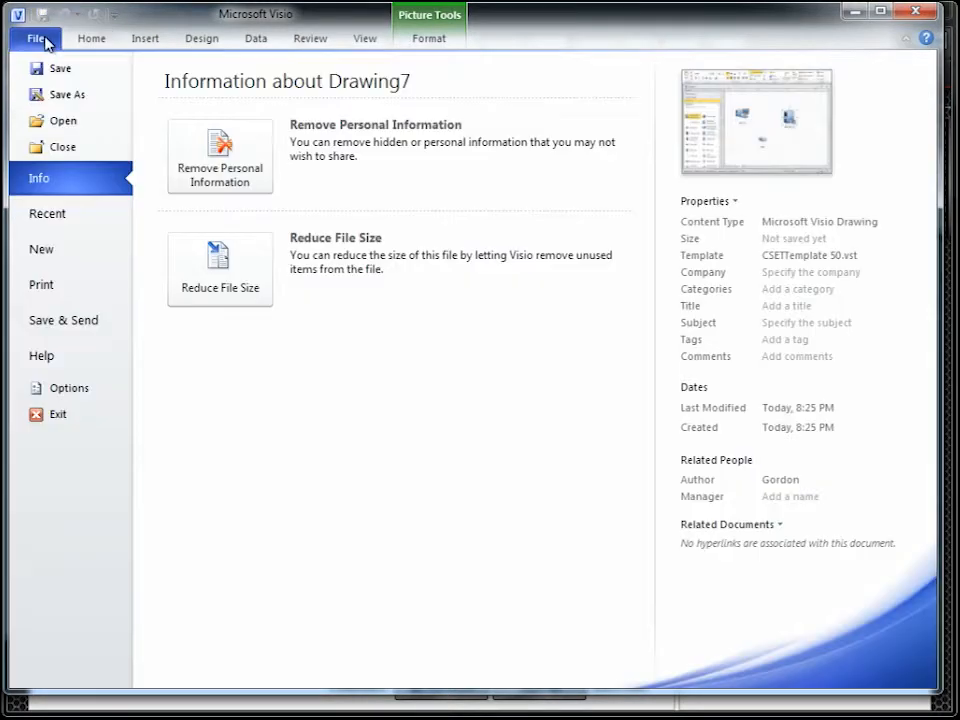
click(60, 121)
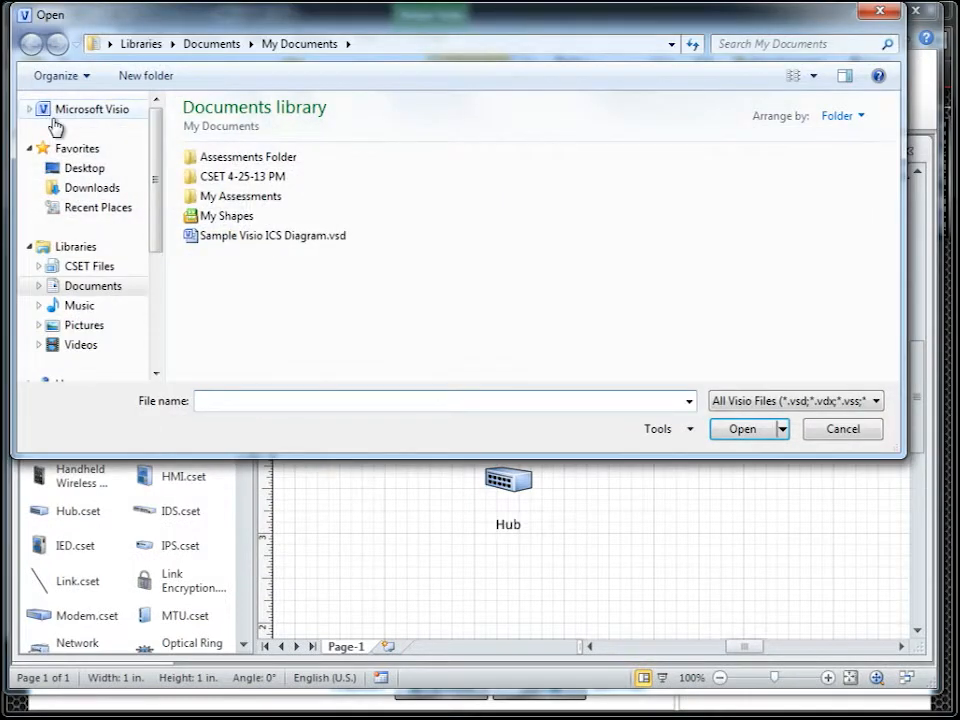
click(331, 245)
double_click(331, 243)
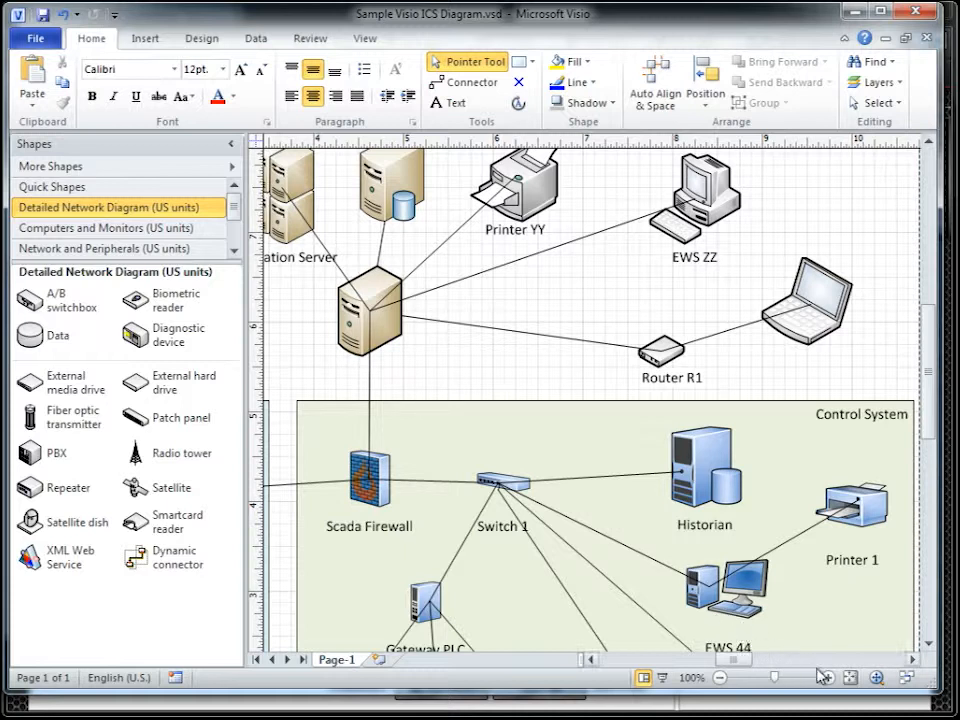
click(851, 678)
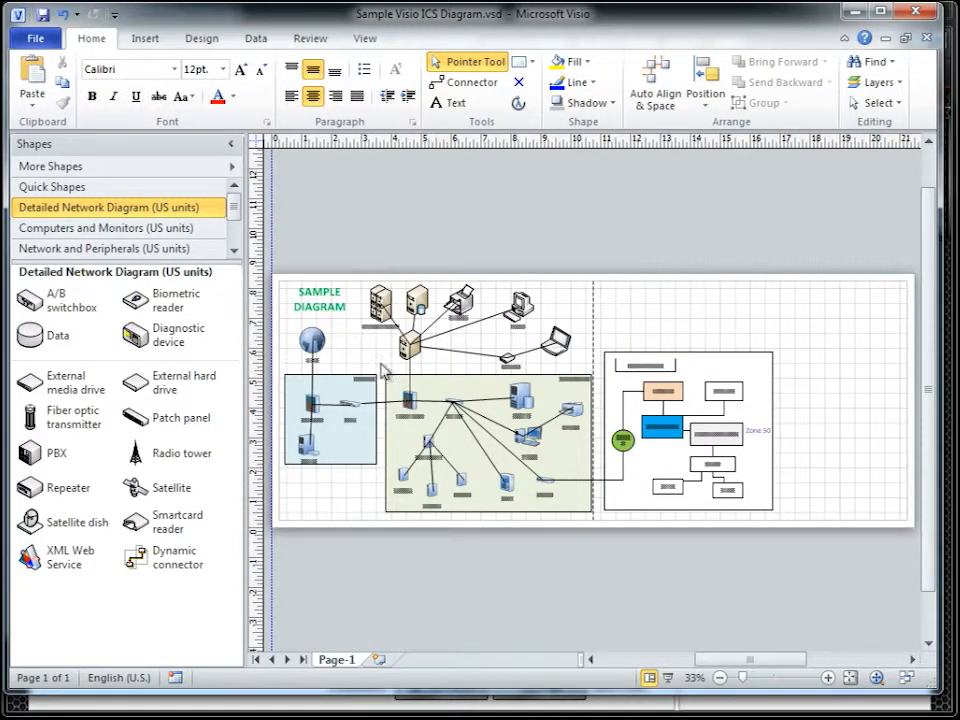
click(231, 143)
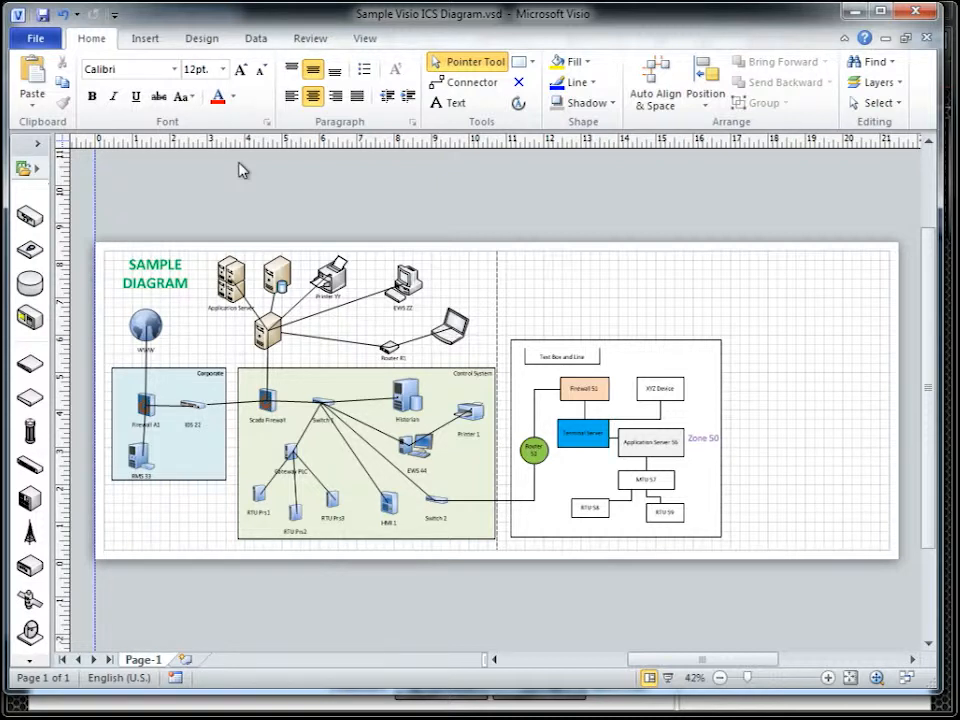
- Run the Export CSET 5.0 add-on on the diagram and sort the reconcile list by CSET type
click(365, 40)
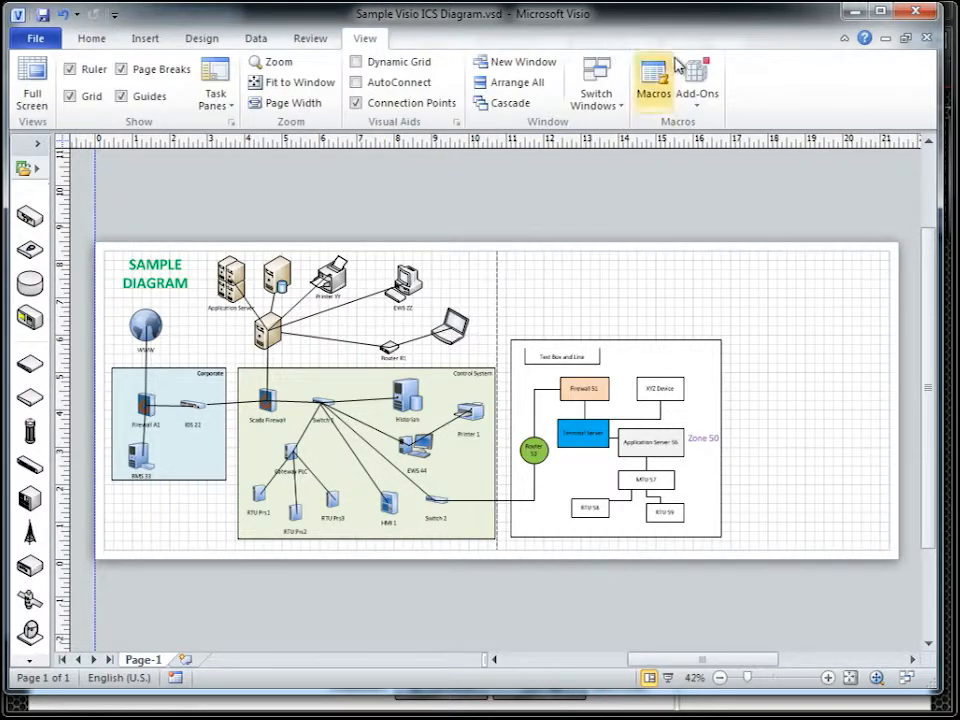
click(698, 84)
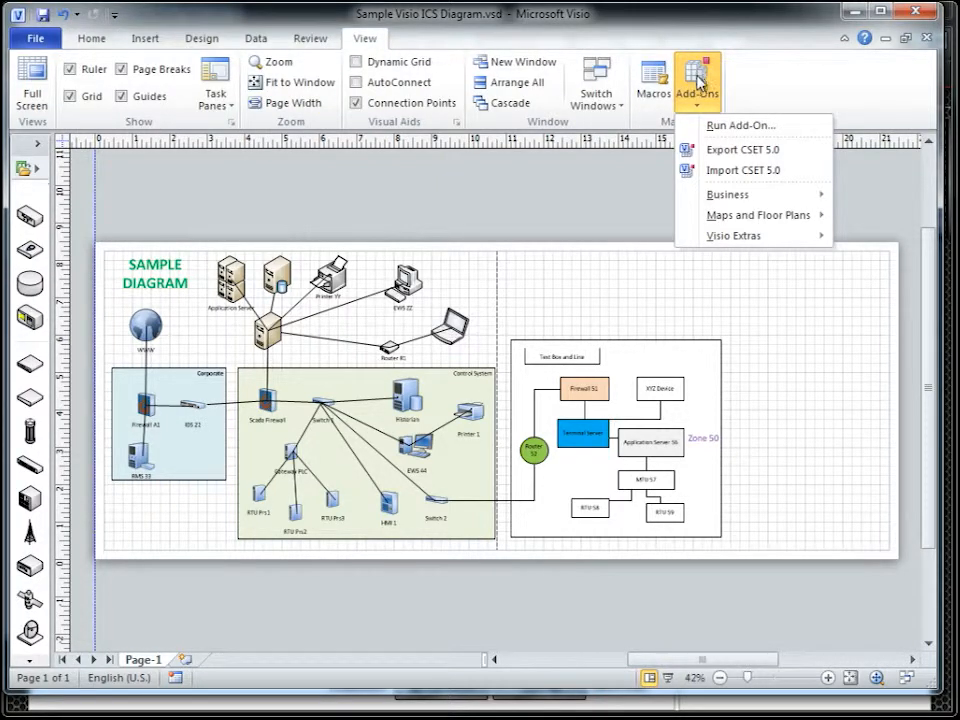
click(792, 157)
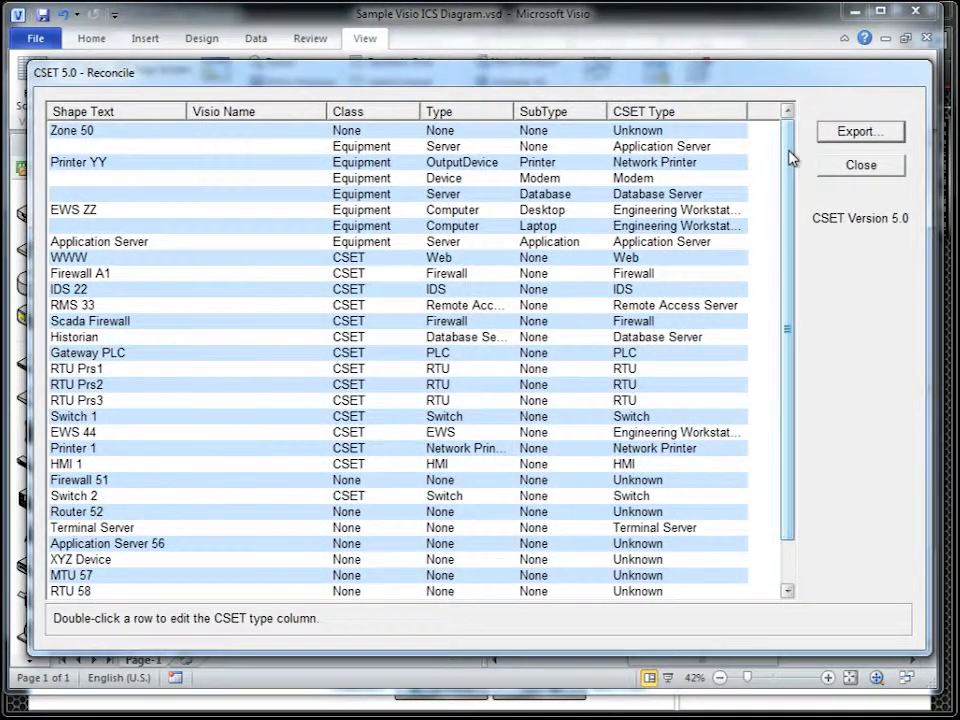
drag(792, 157, 786, 207)
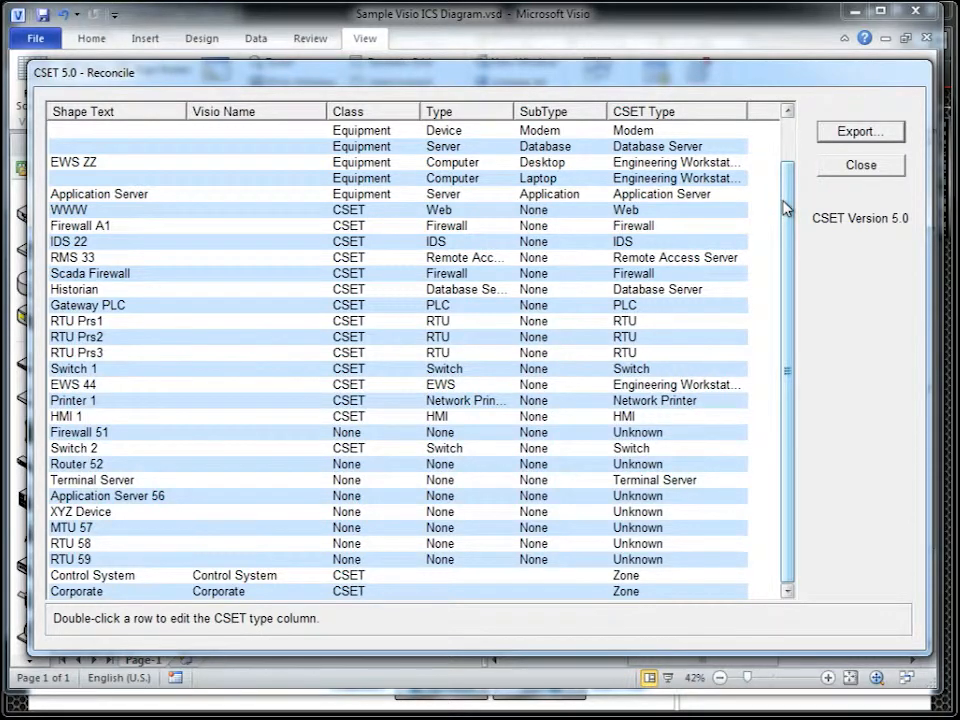
click(669, 115)
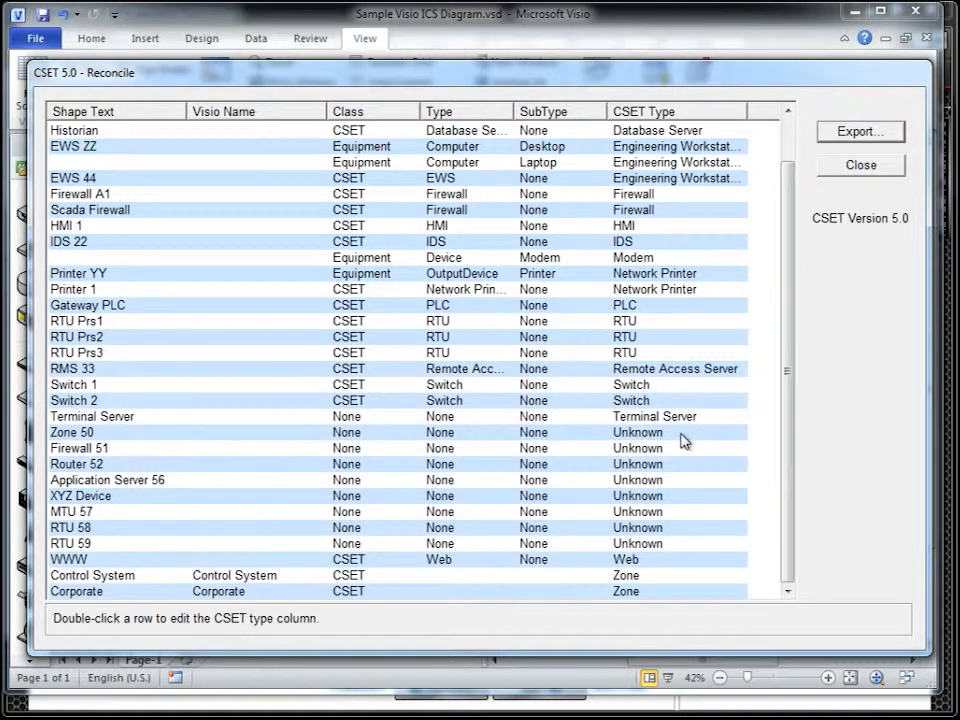
- Set the unknown shapes' CSET types, Zone 50 through RTU 59, to Zone, Firewall, Router, Application Server, Vendor, MTU, RTU and RTU
double_click(634, 450)
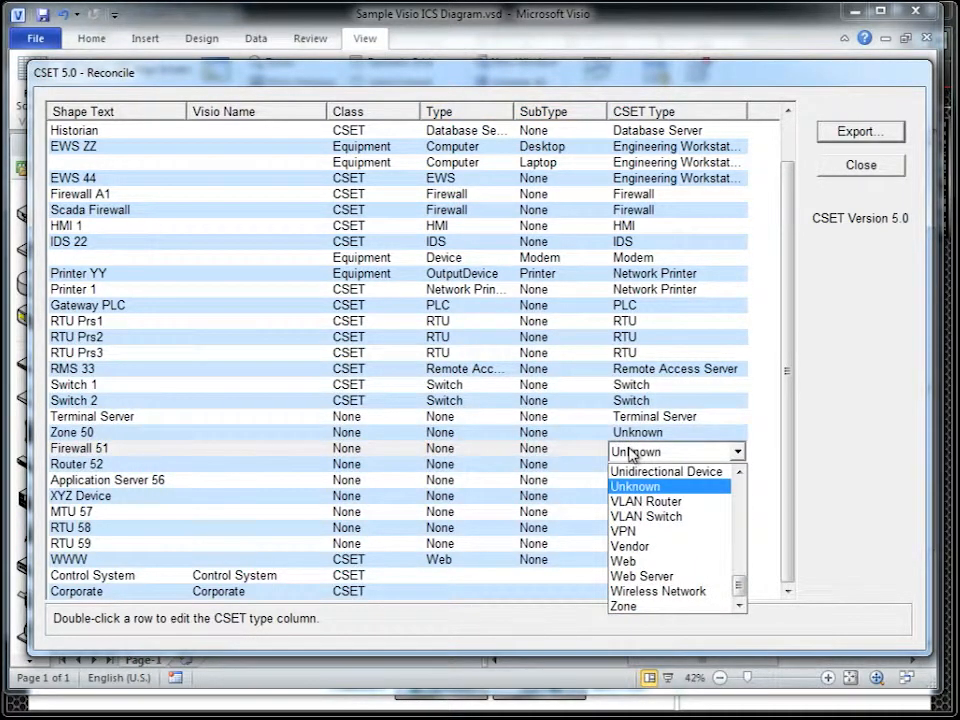
click(740, 472)
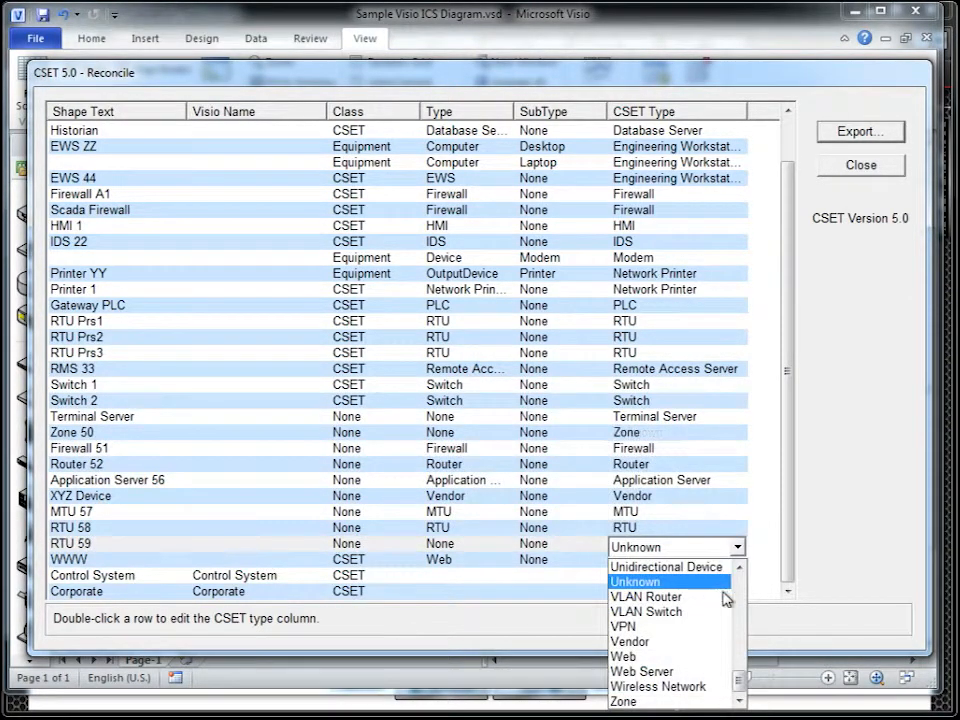
click(740, 660)
click(739, 640)
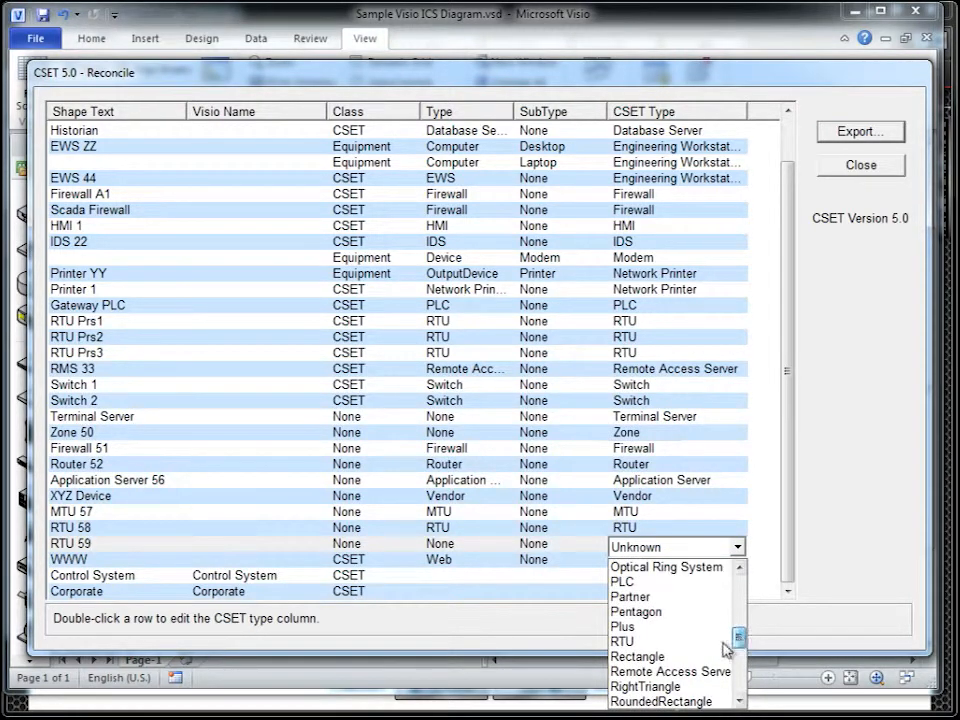
click(649, 642)
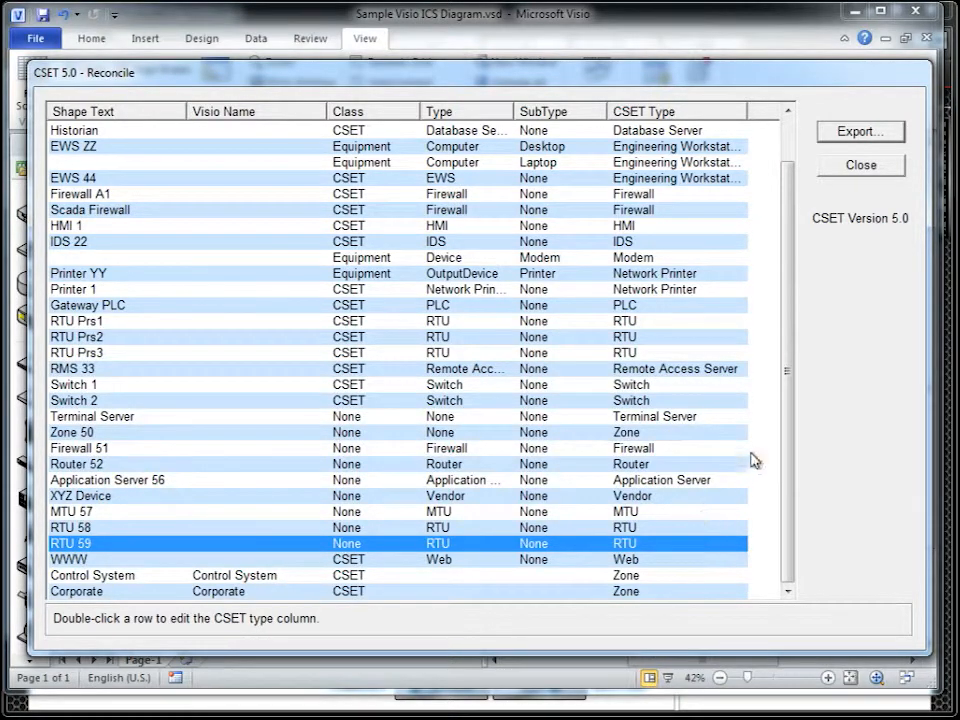
- Export the reconciled diagram to the Documents library as the CSET diagram file Sample Visio Export.csetd
drag(790, 408, 791, 393)
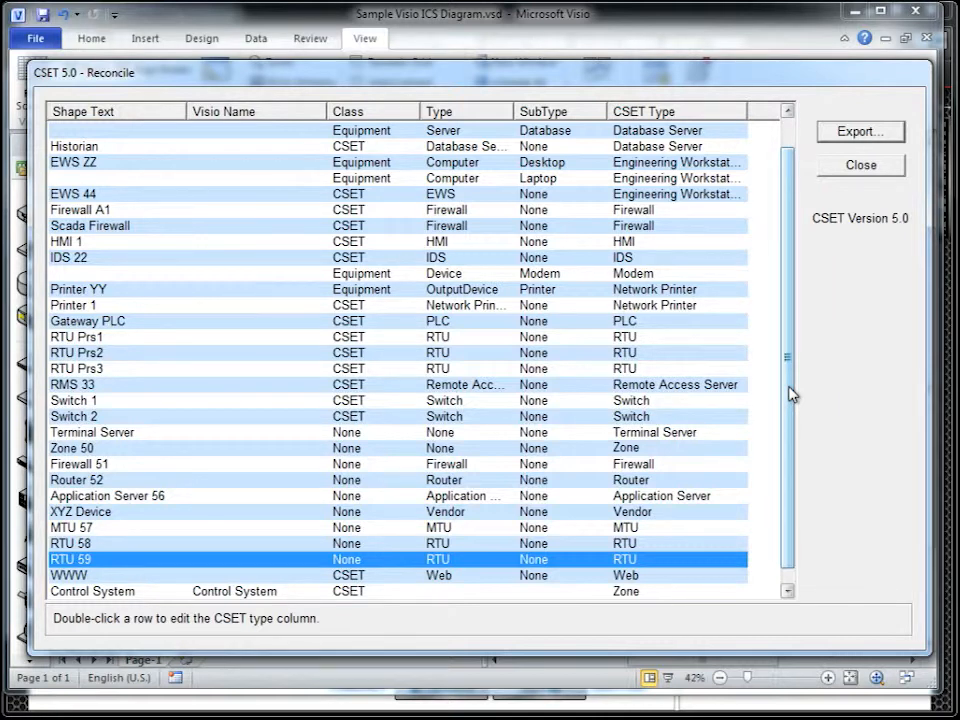
click(858, 135)
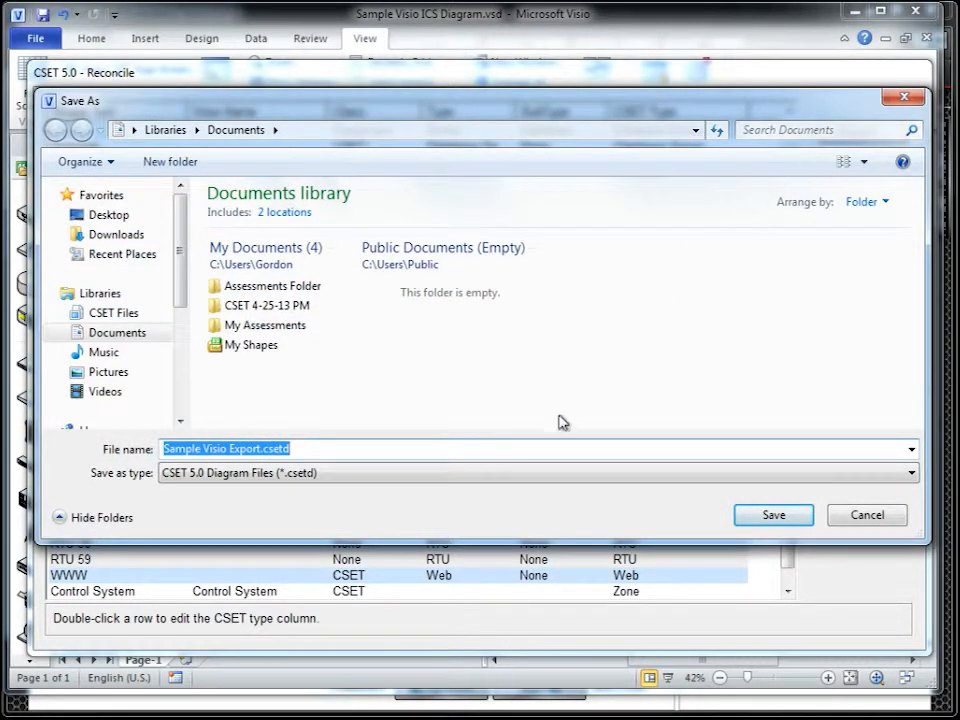
click(773, 518)
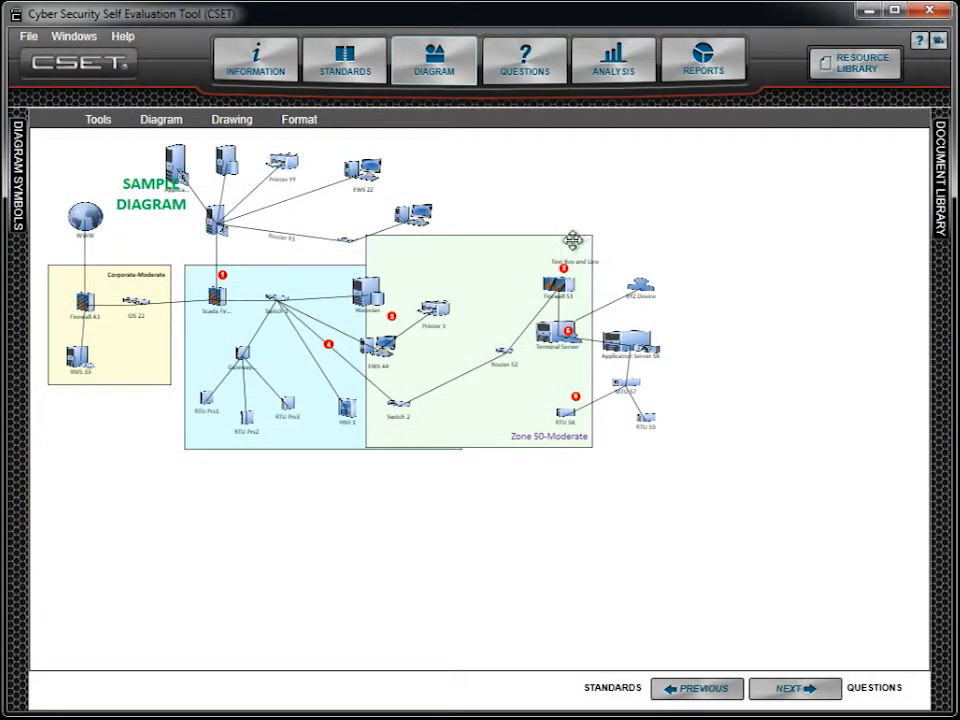
- In CSET, move Zone 50 off the Control System zone so it encloses the Firewall 51 and Terminal Server group
click(517, 250)
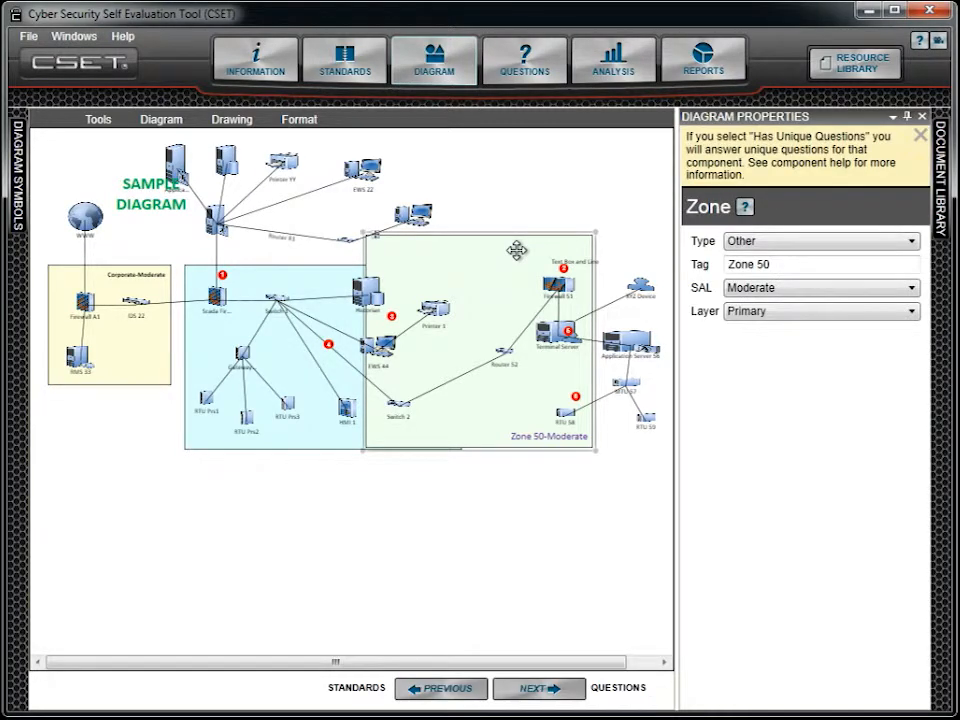
click(908, 116)
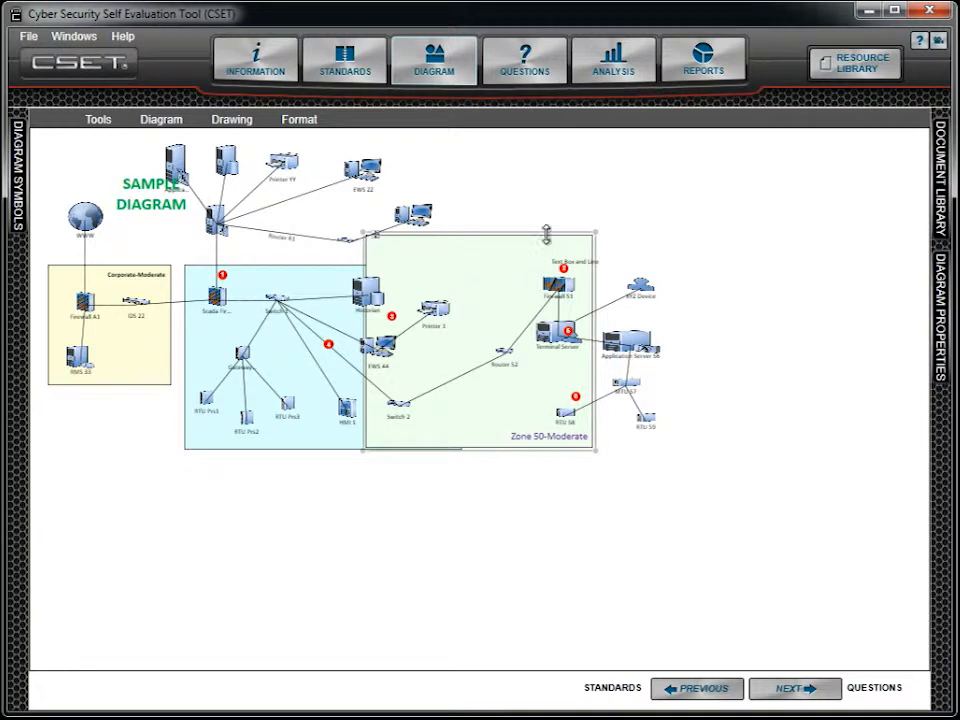
drag(537, 238, 644, 246)
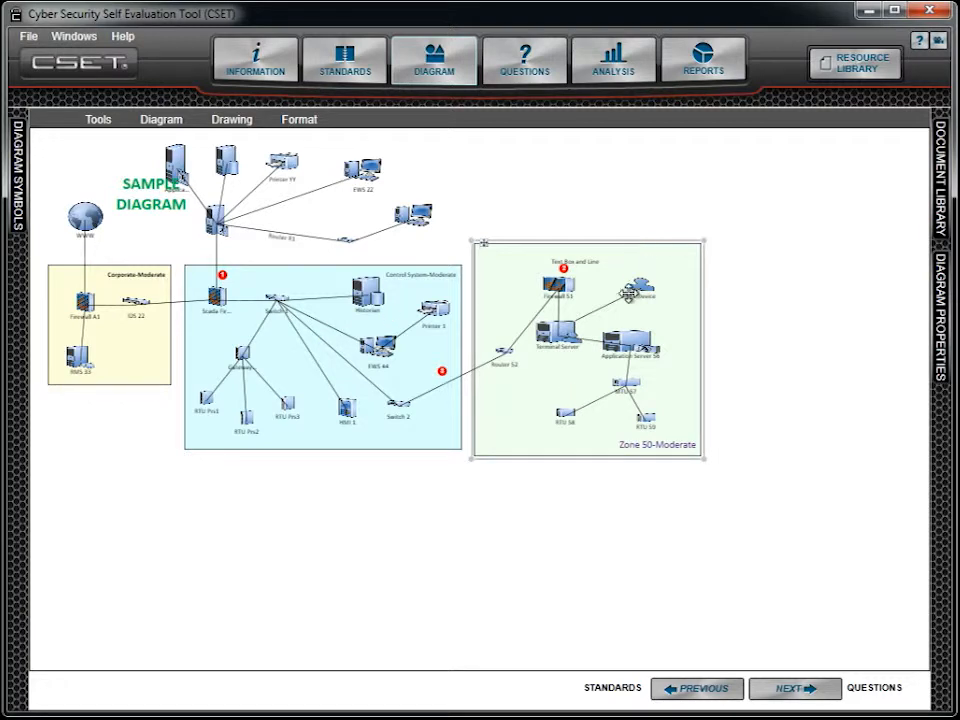
- Tidy Zone 50 by moving RTU 58 closer to RTU 59, lowering Router 52 slightly and placing Firewall 51 above it
drag(562, 414, 592, 416)
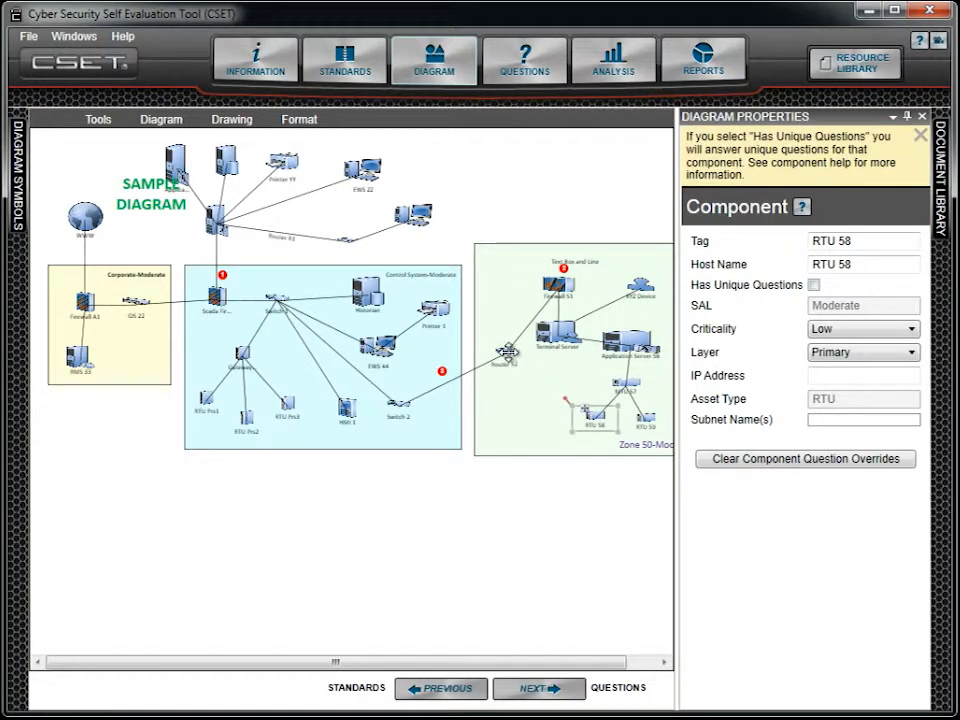
drag(504, 351, 504, 362)
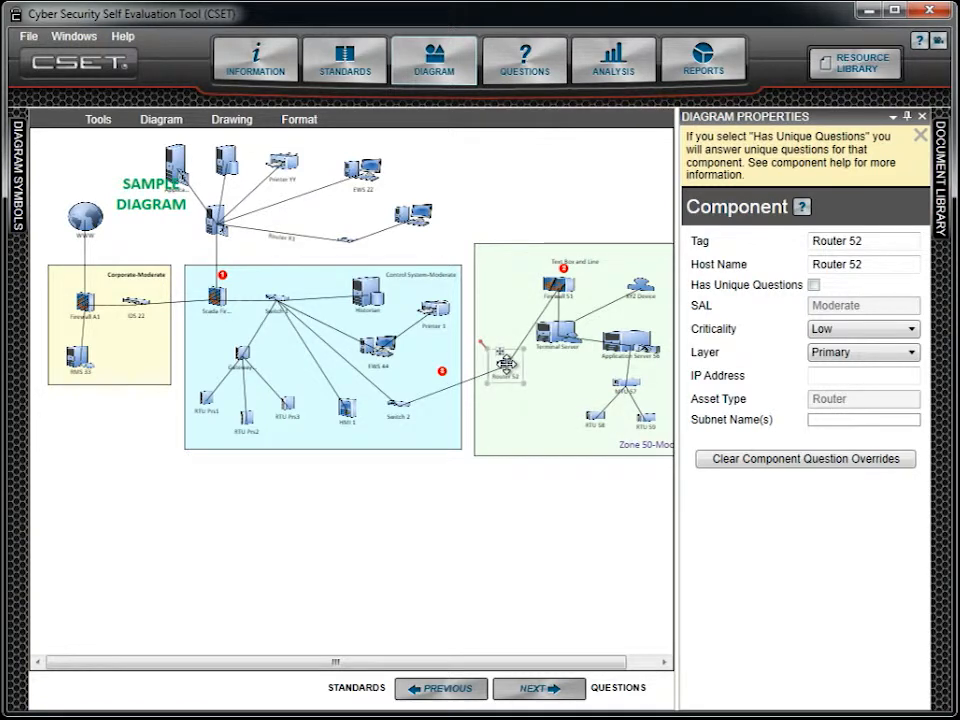
drag(557, 286, 501, 287)
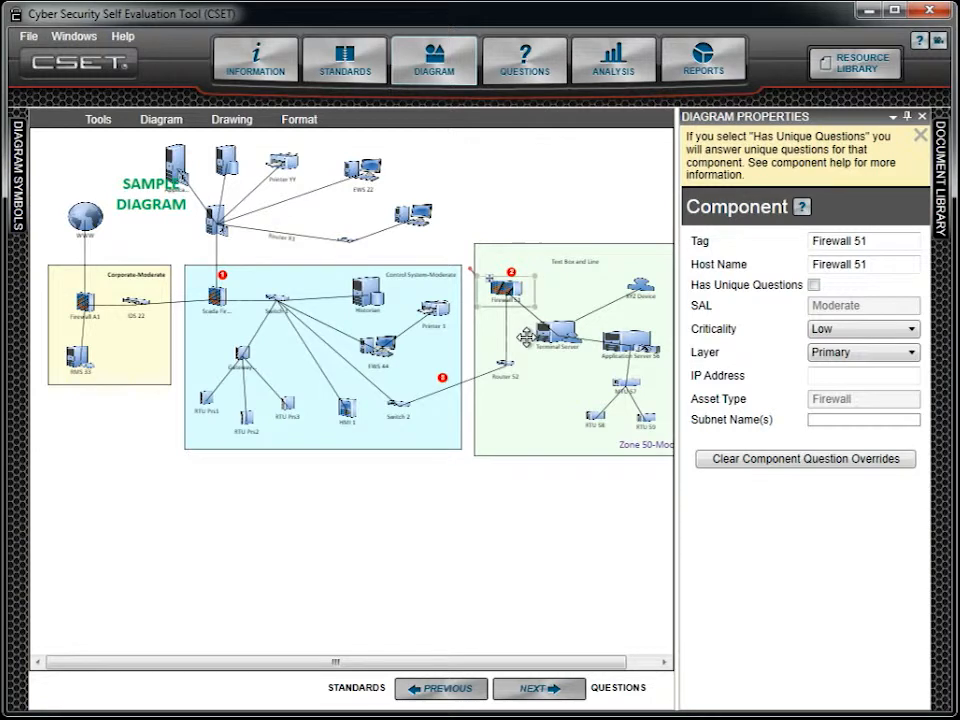
click(905, 118)
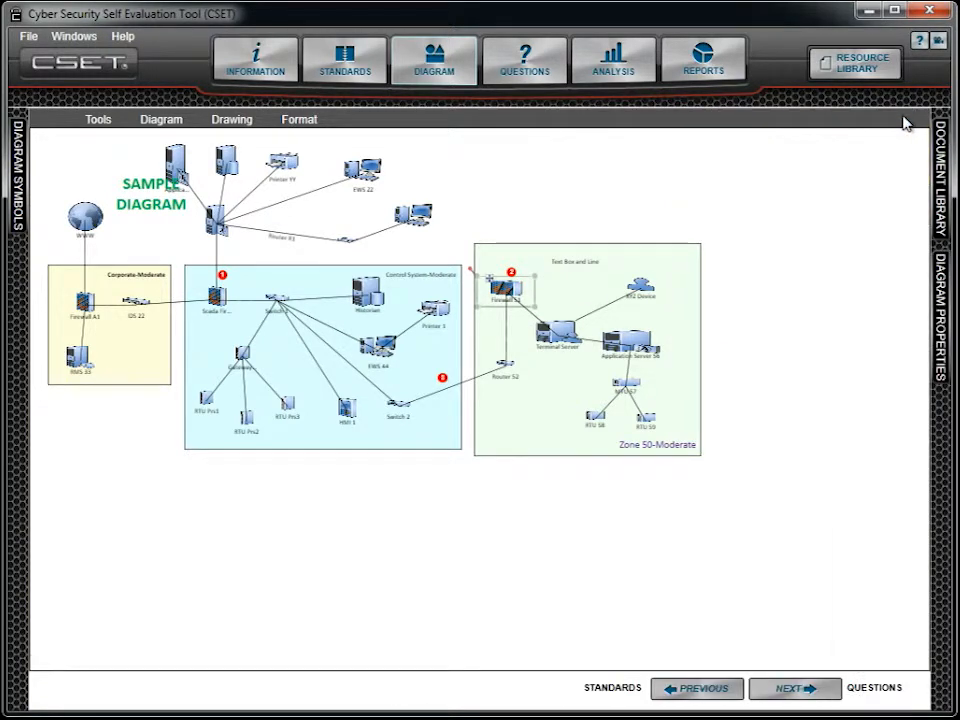
click(767, 131)
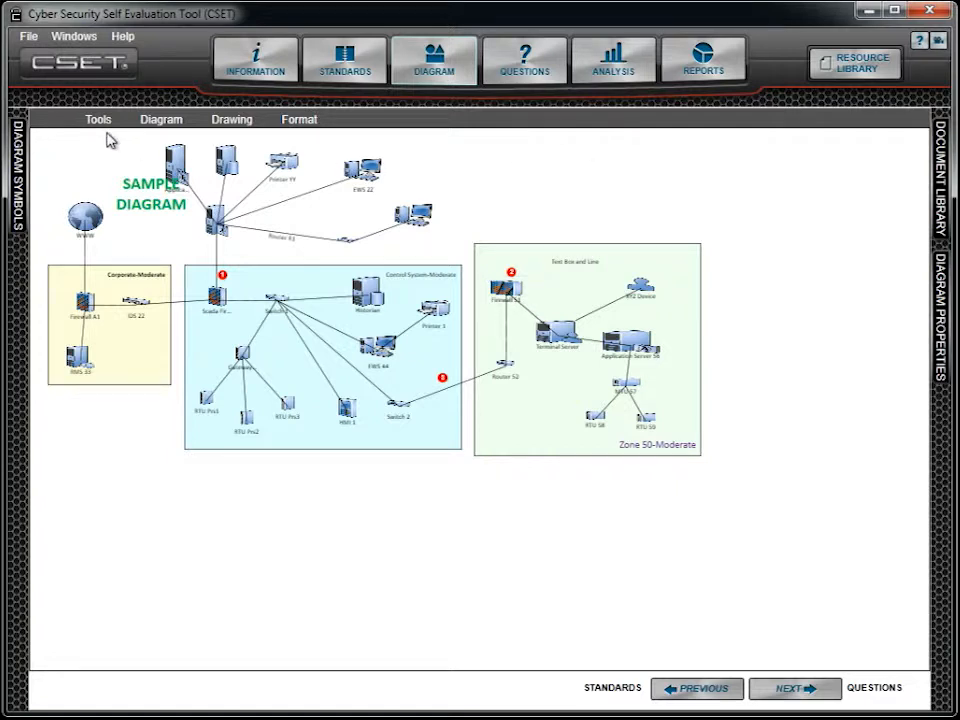
- Clear the existing diagram completely and load the SCADA diagram template in its place
click(98, 120)
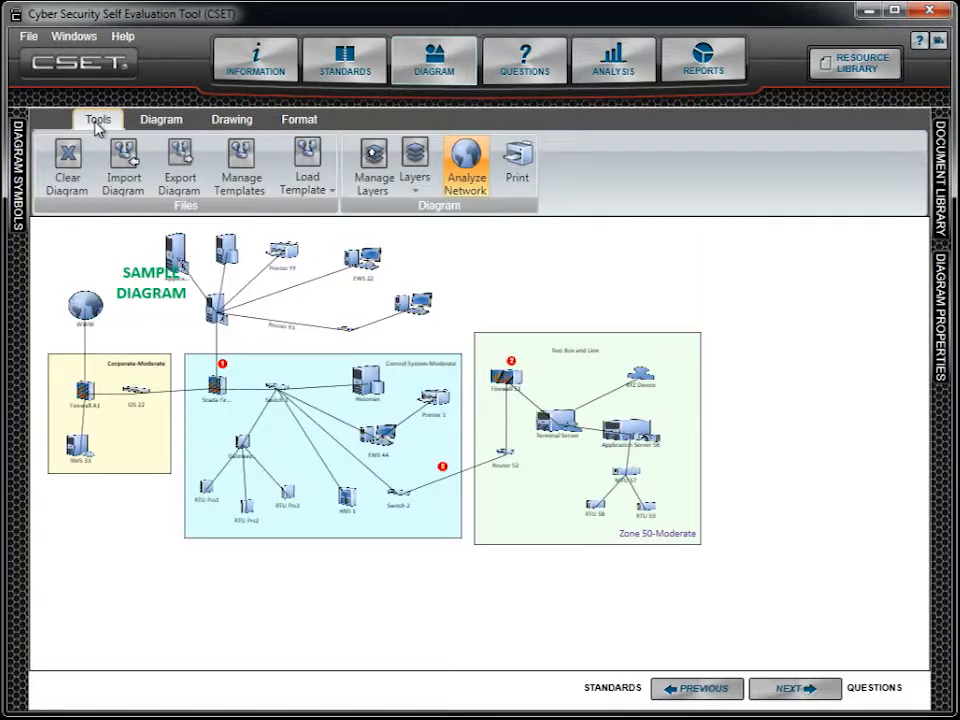
click(65, 155)
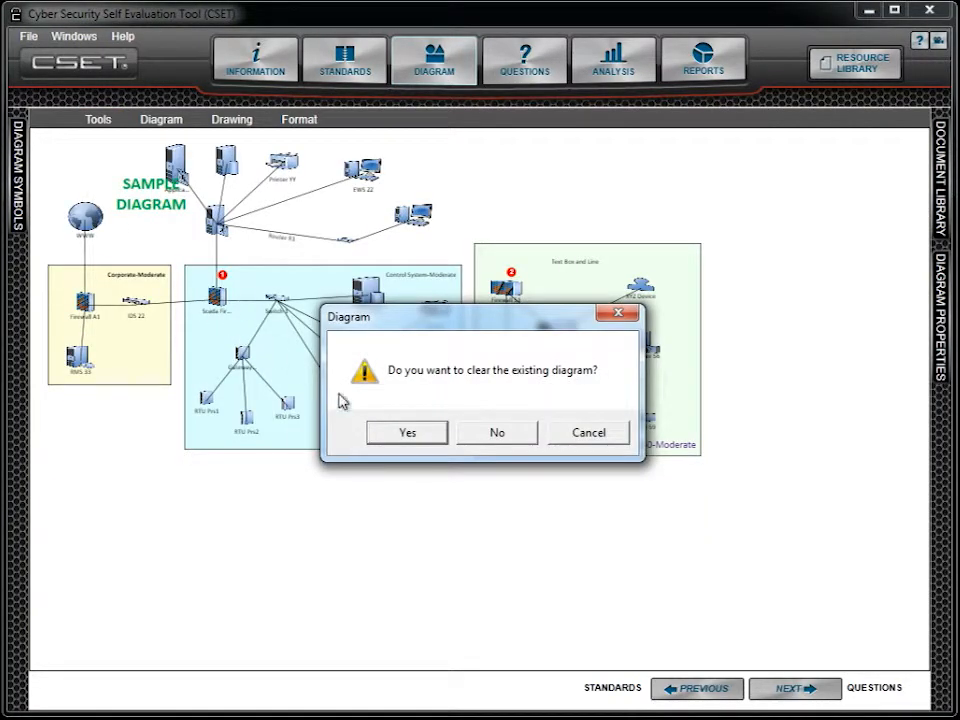
click(400, 432)
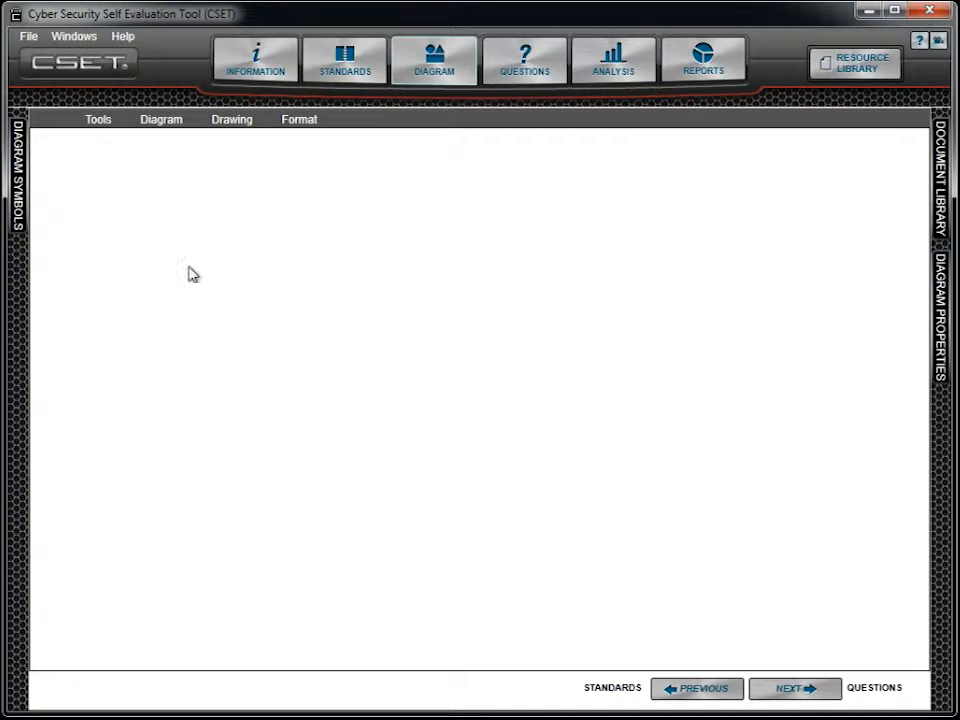
click(99, 122)
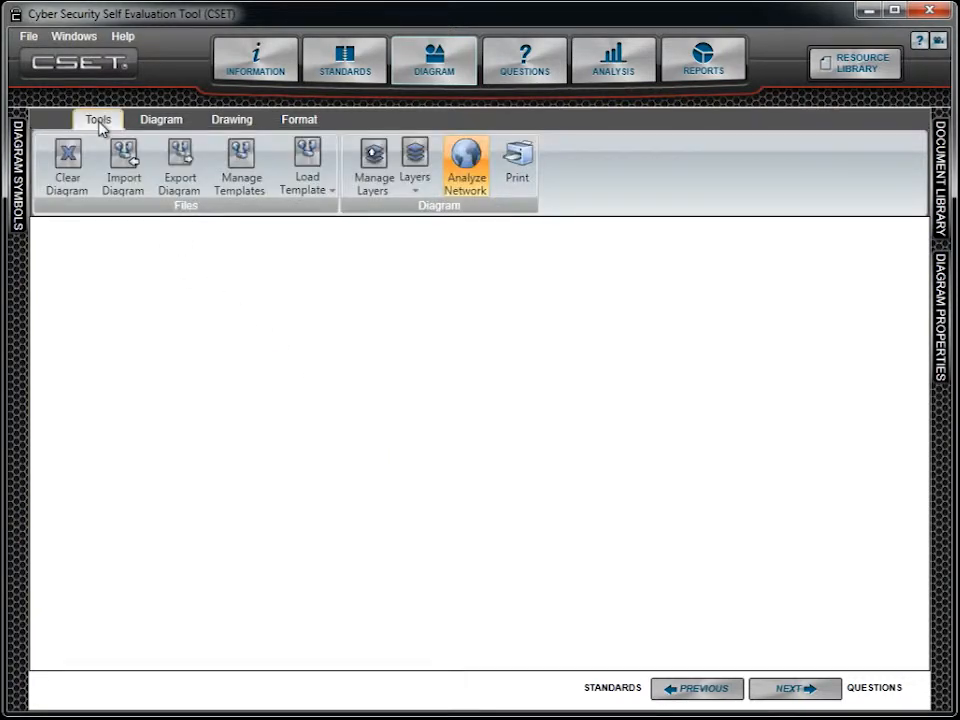
click(303, 160)
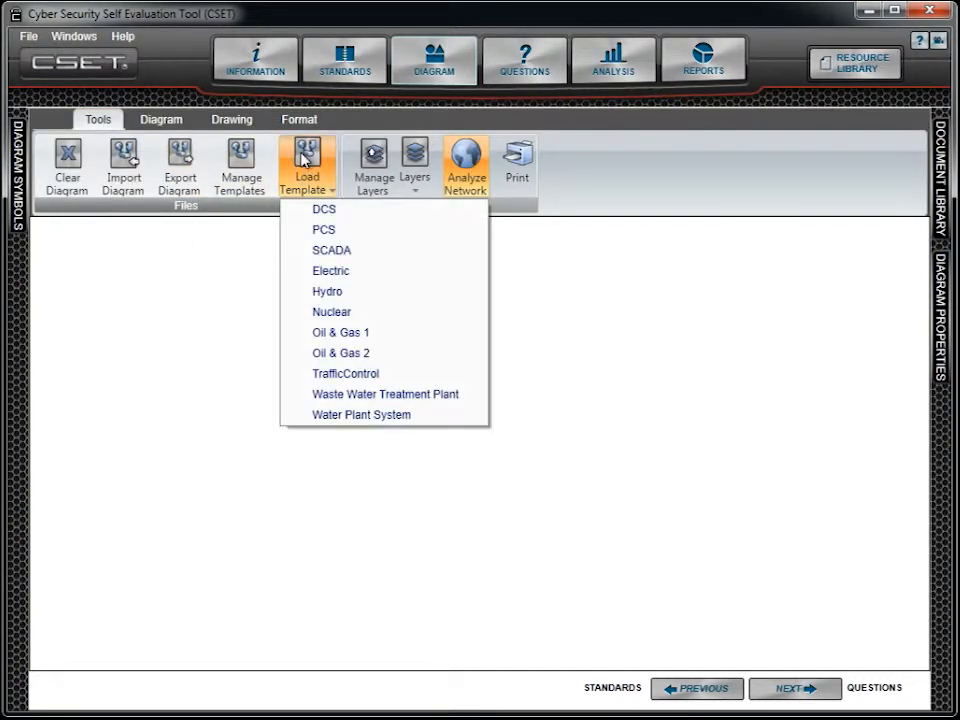
click(366, 260)
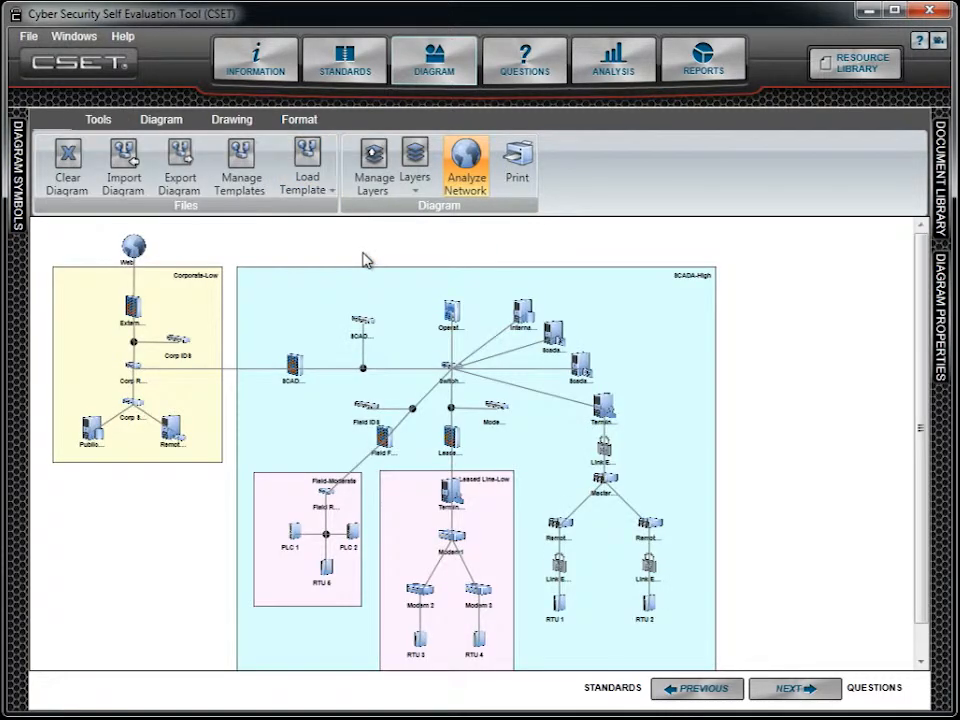
- Delete the Remote Radio 2 branch from the SCADA zone, including its link encryption component and RTU 2
click(245, 127)
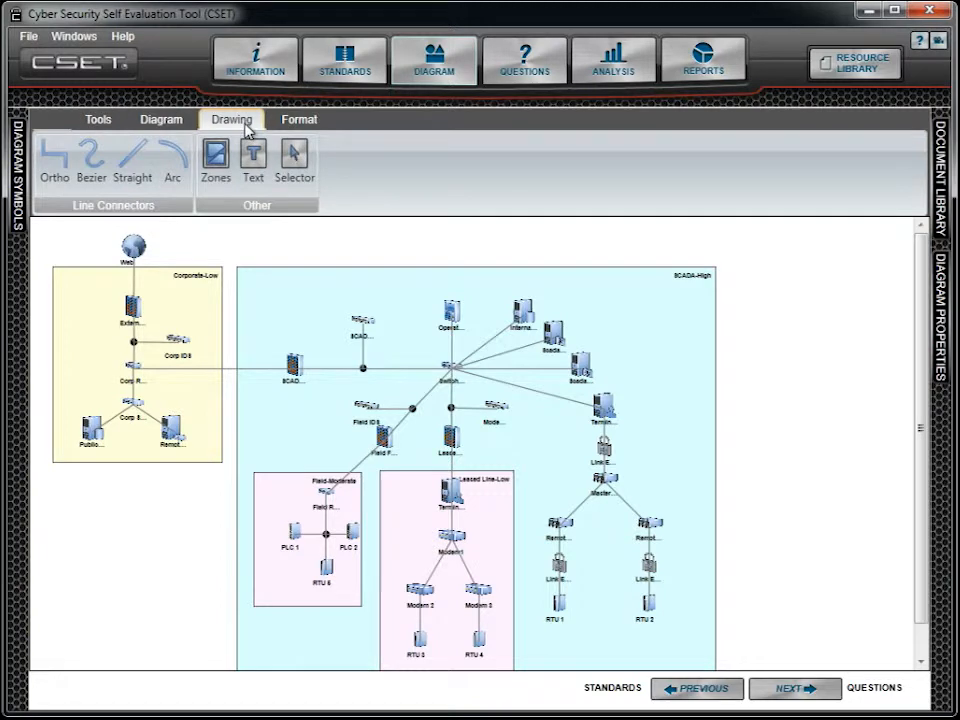
click(292, 155)
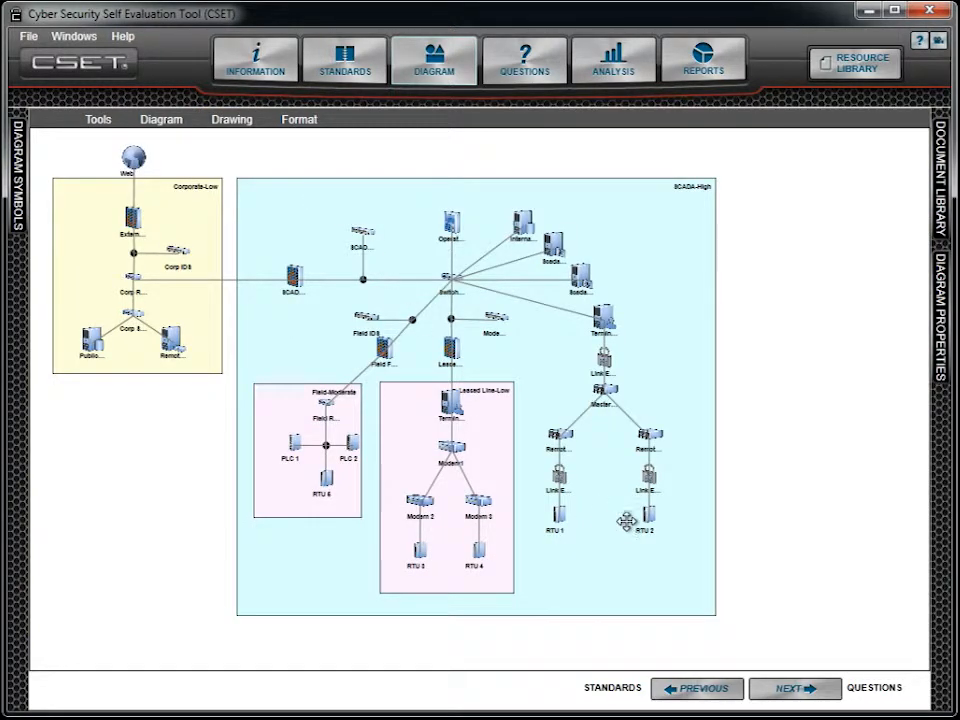
click(650, 433)
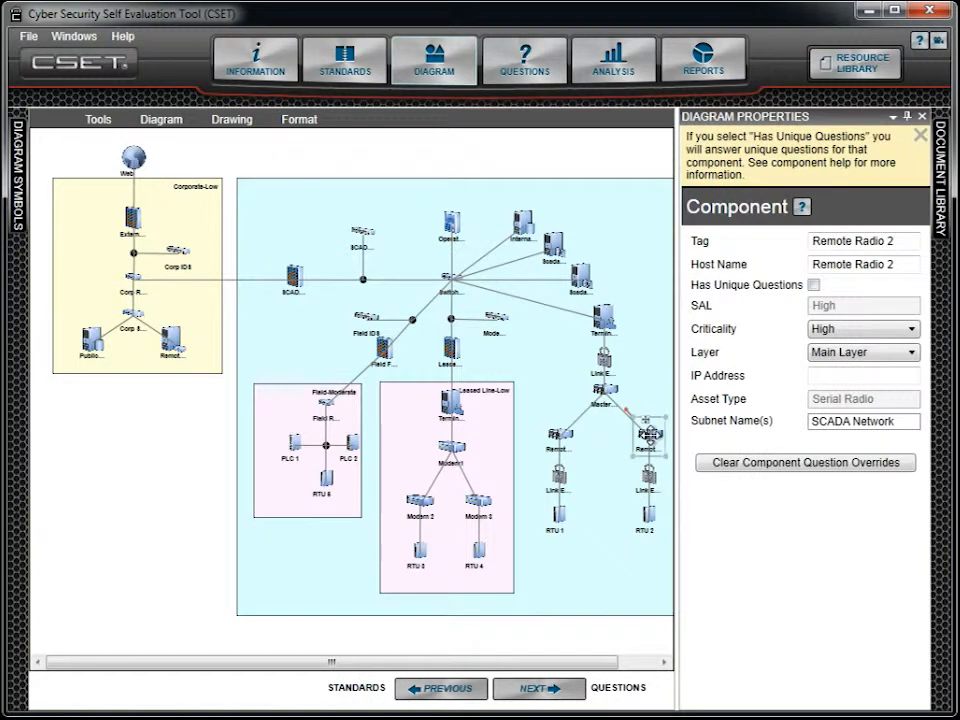
shift+click(646, 481)
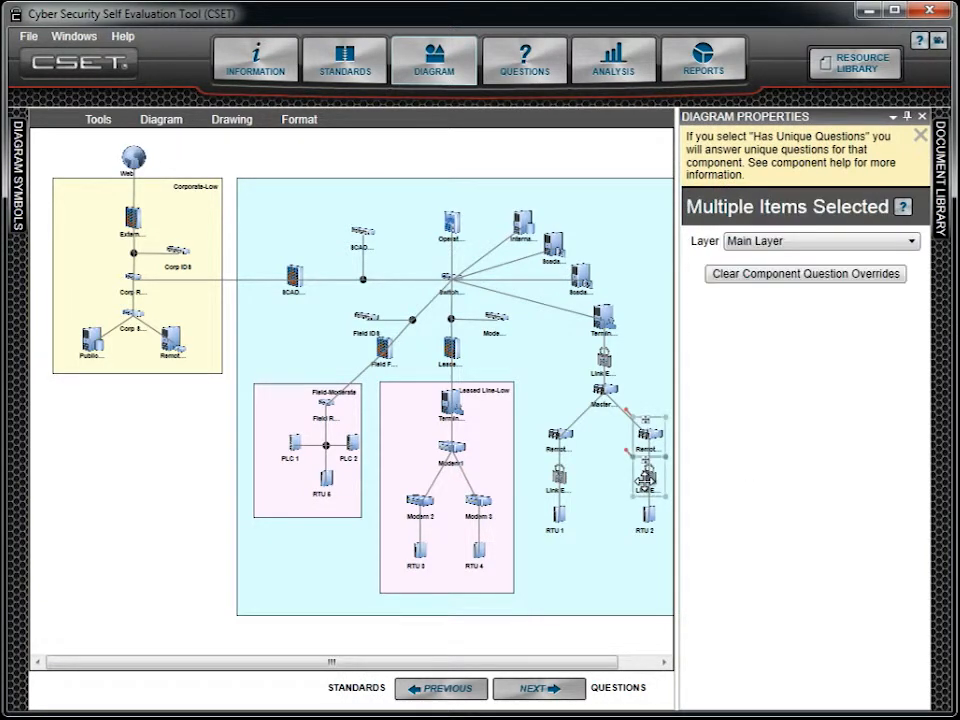
shift+click(644, 516)
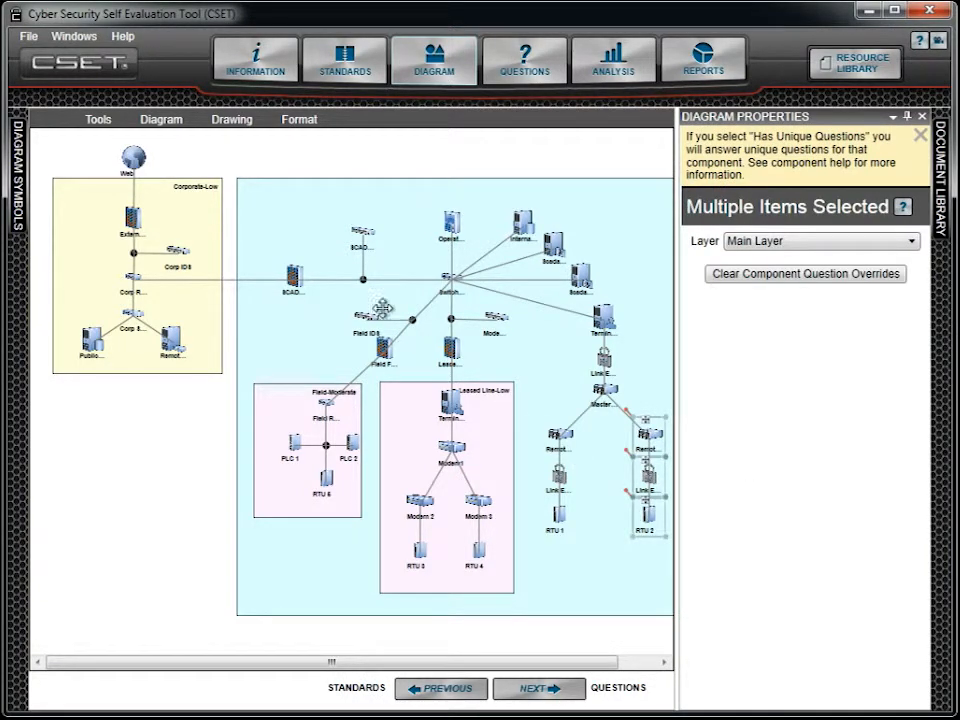
click(177, 128)
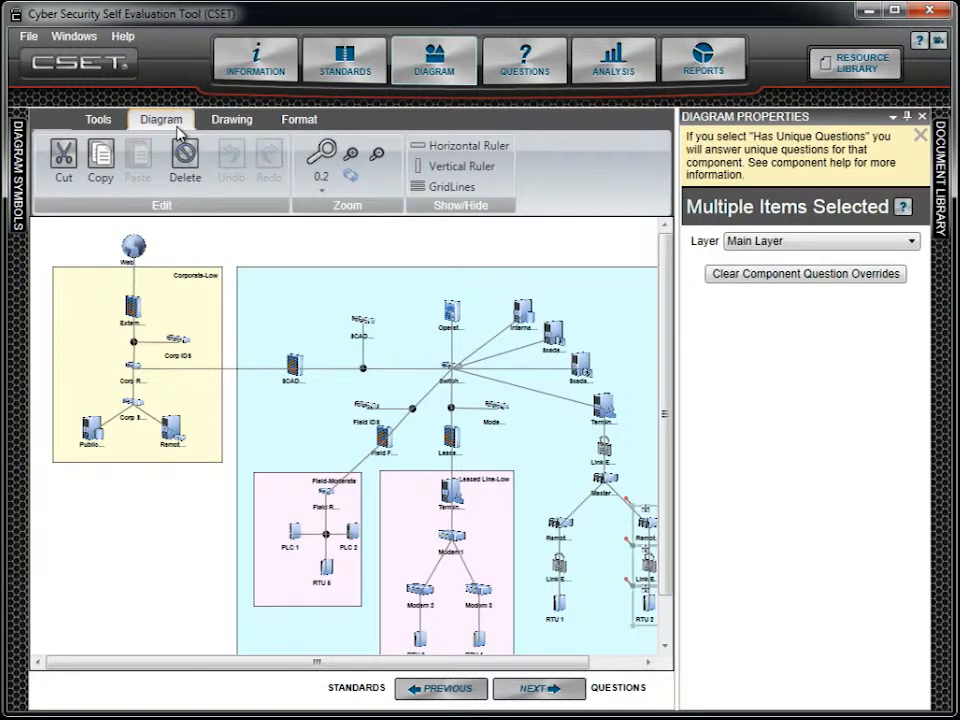
click(184, 160)
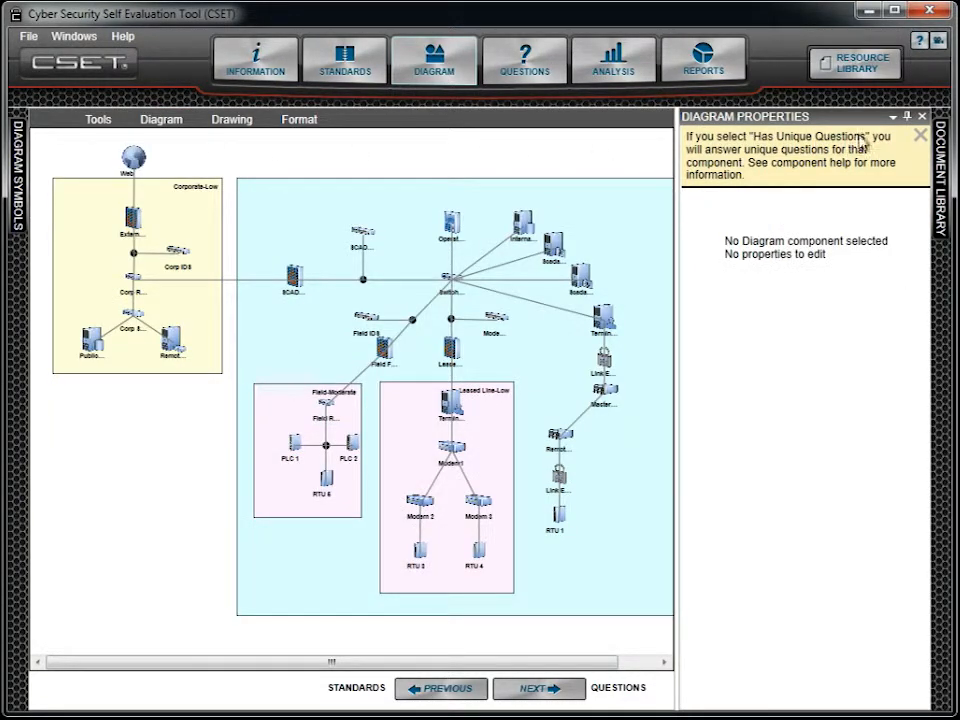
click(906, 118)
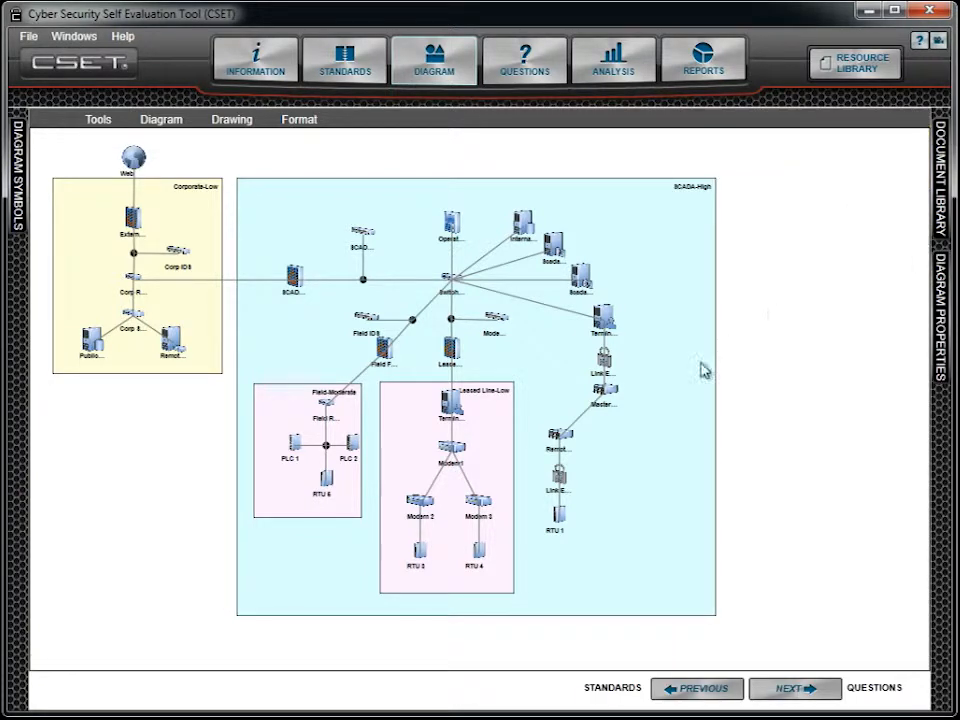
- Move Remote Radio 1, its link encryption component and RTU 1 together so they line up directly beneath the master radio
click(563, 438)
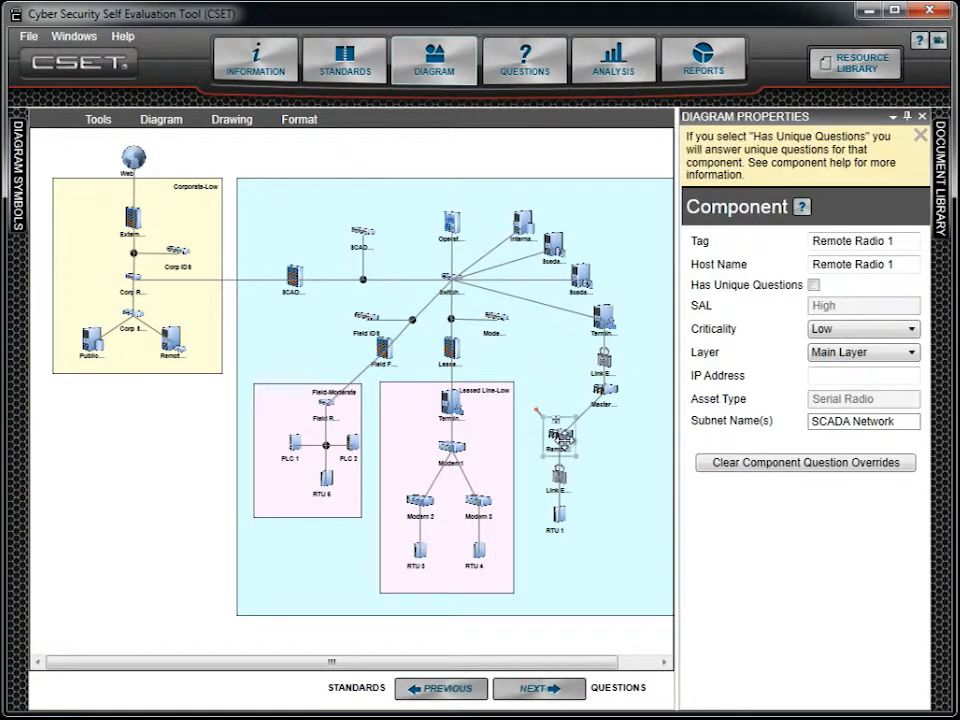
ctrl+click(560, 476)
ctrl+click(556, 515)
drag(556, 515, 603, 524)
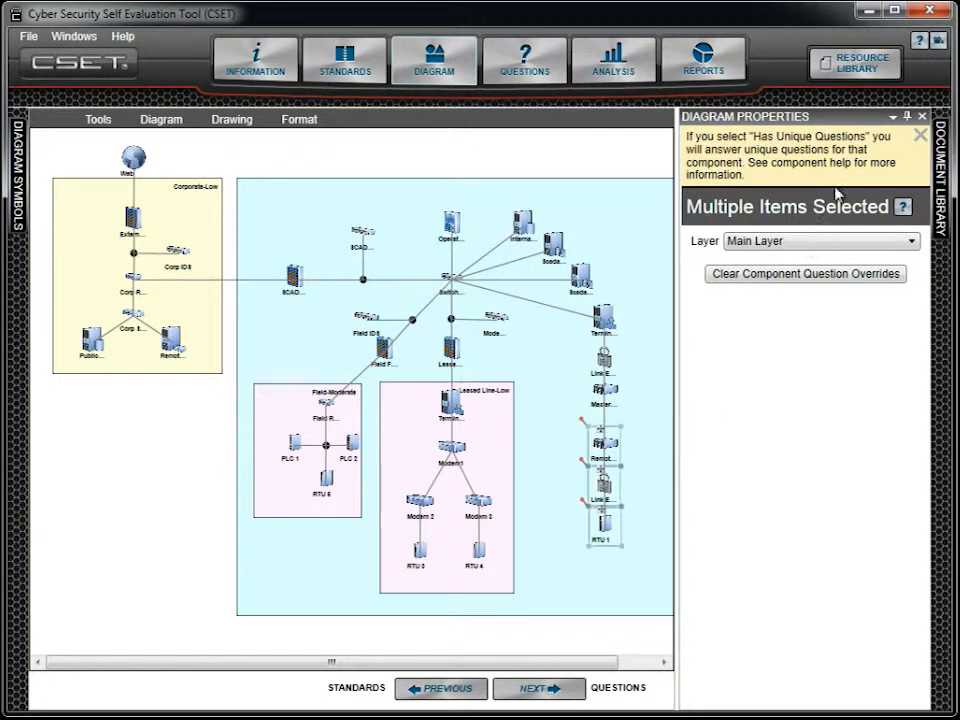
click(905, 117)
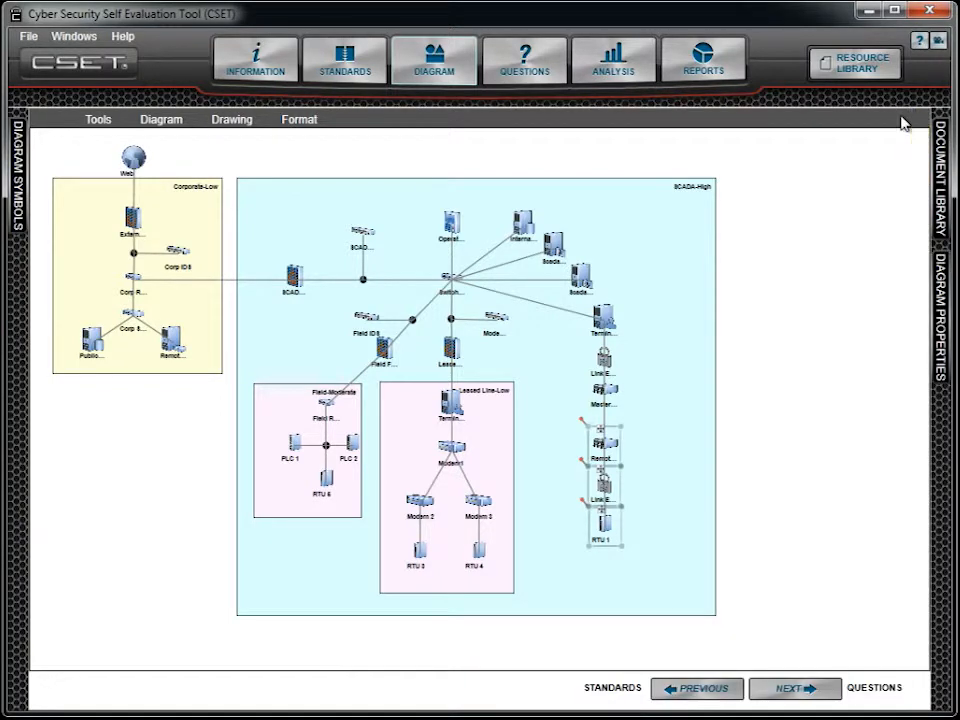
click(724, 186)
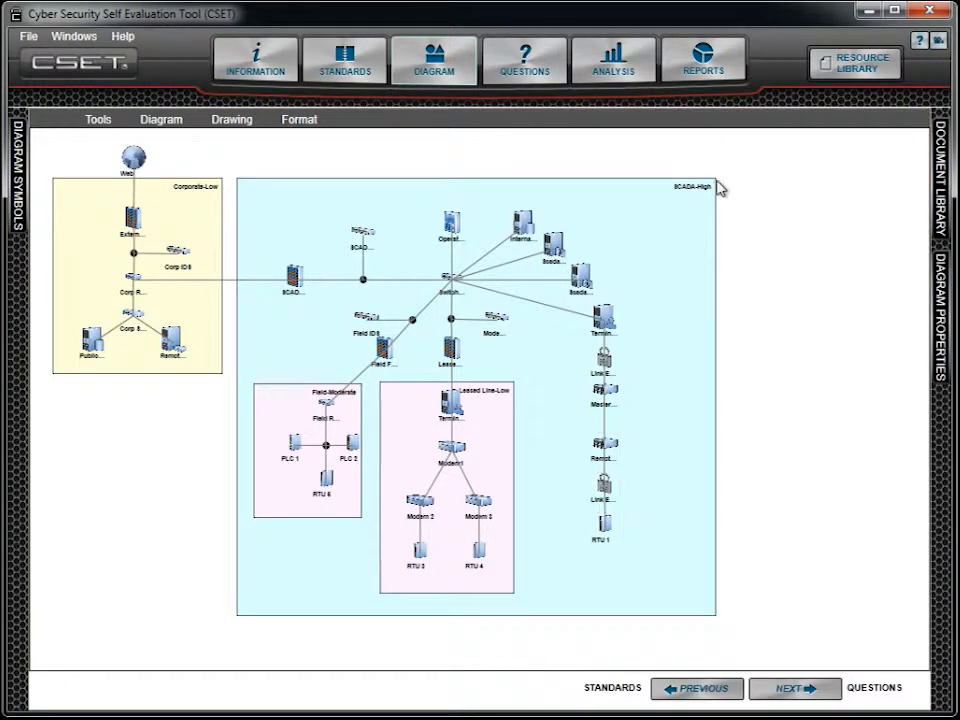
- Export the modified SCADA diagram as a CSET 5 diagram file named Example SCADA
click(104, 120)
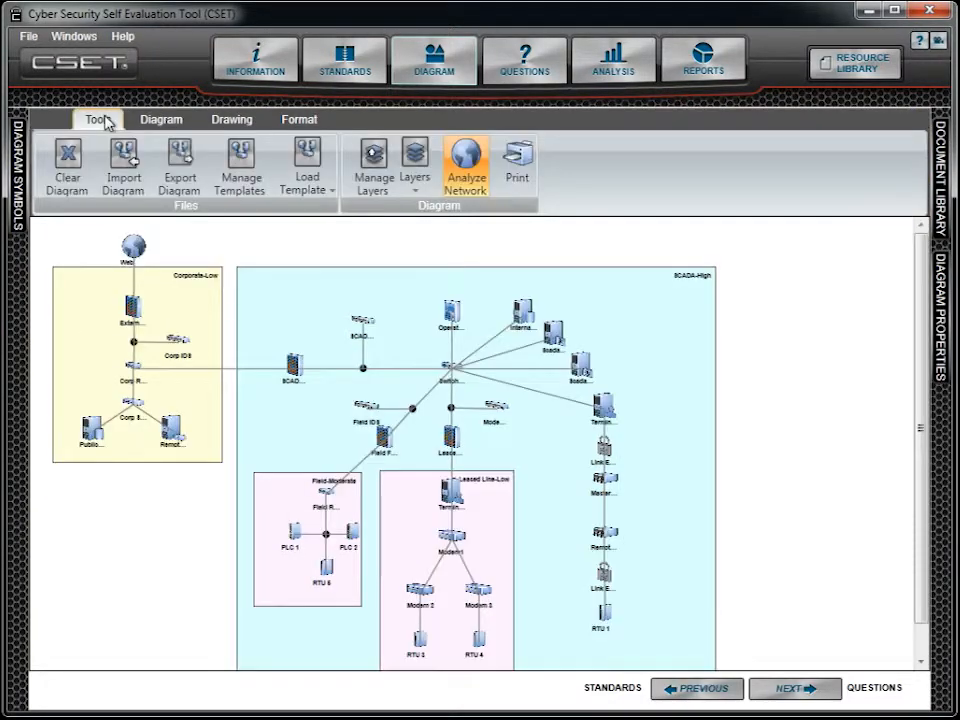
click(181, 158)
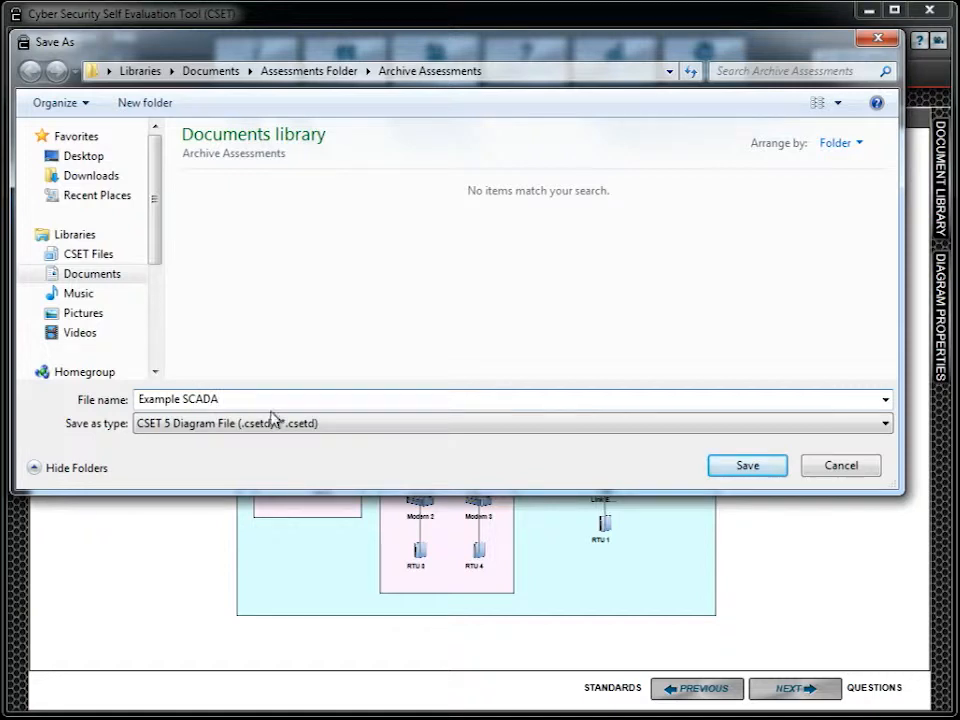
click(755, 474)
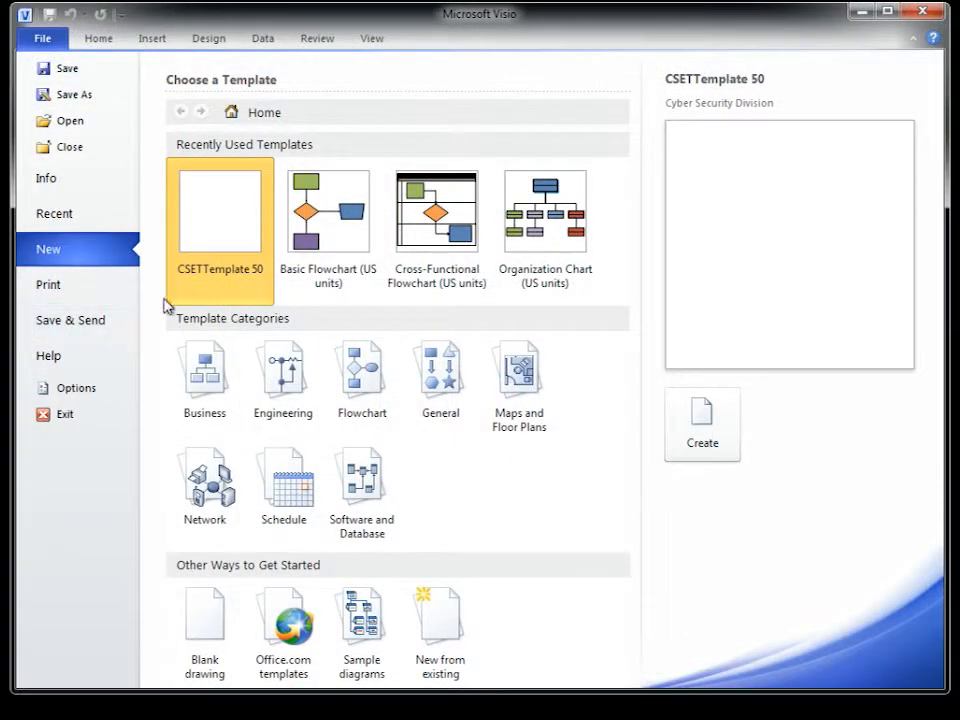
- In Visio, create a drawing from CSETTemplate 50 and import Example SCADA.csetd with the Import CSET 5.0 add-on
double_click(238, 233)
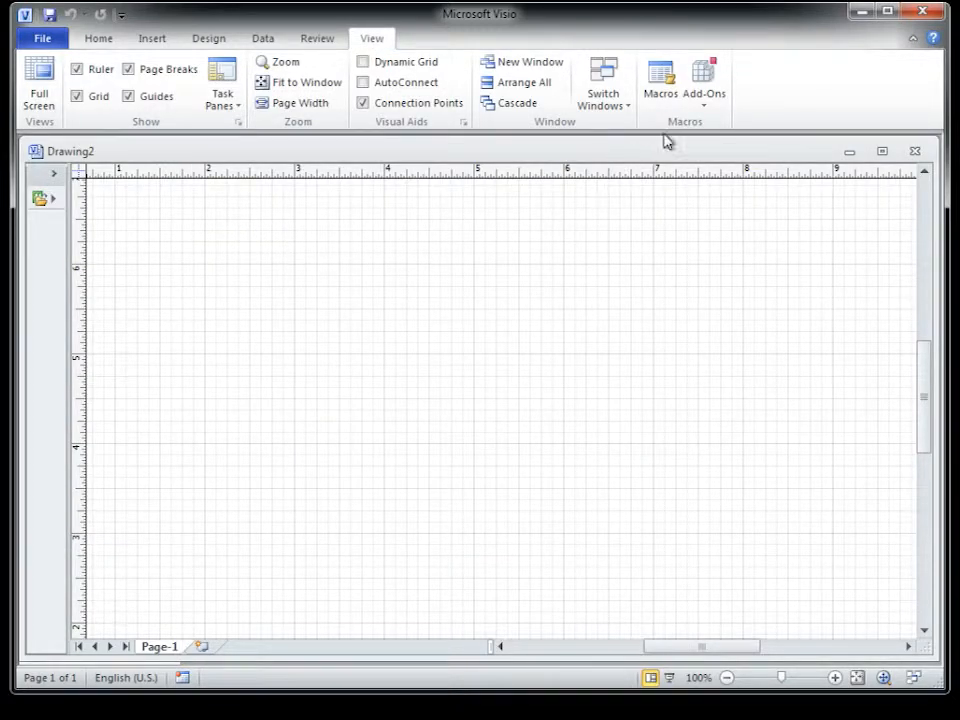
click(703, 88)
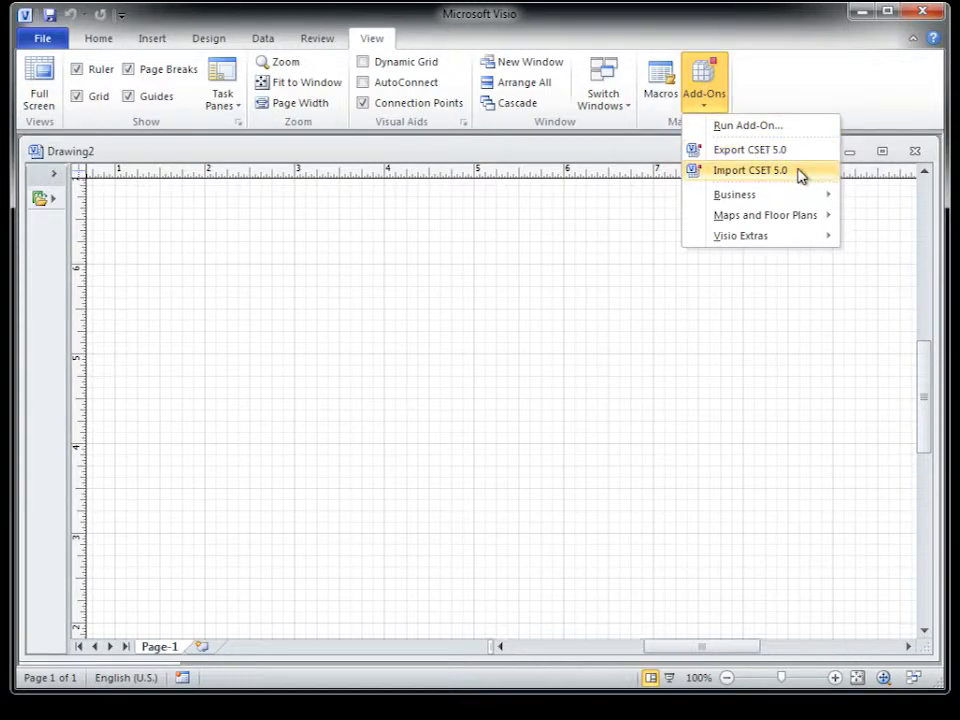
click(800, 175)
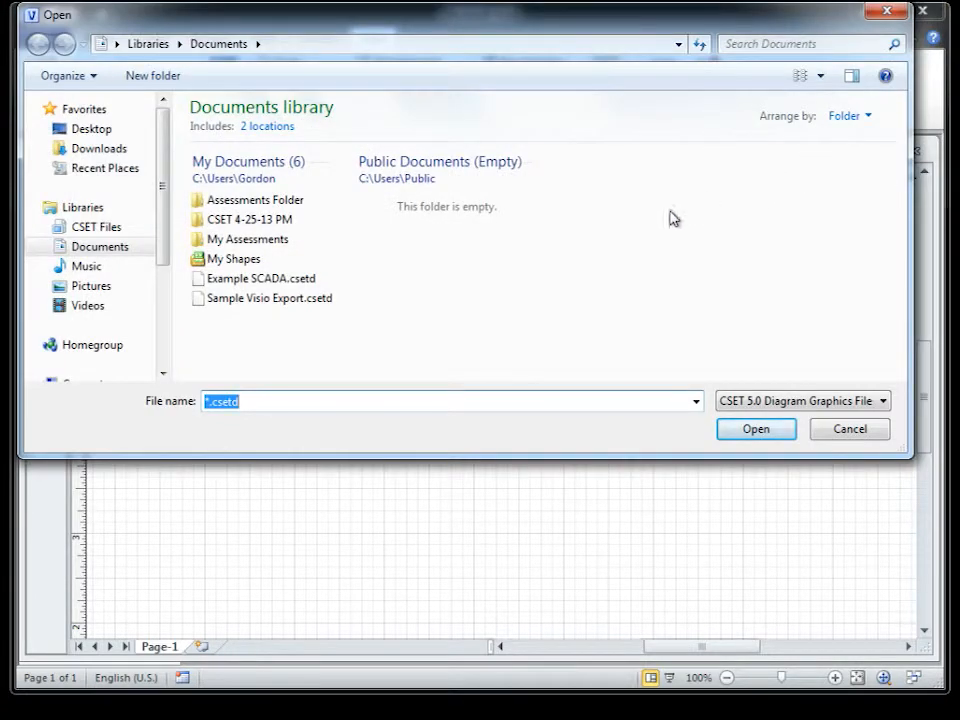
double_click(275, 283)
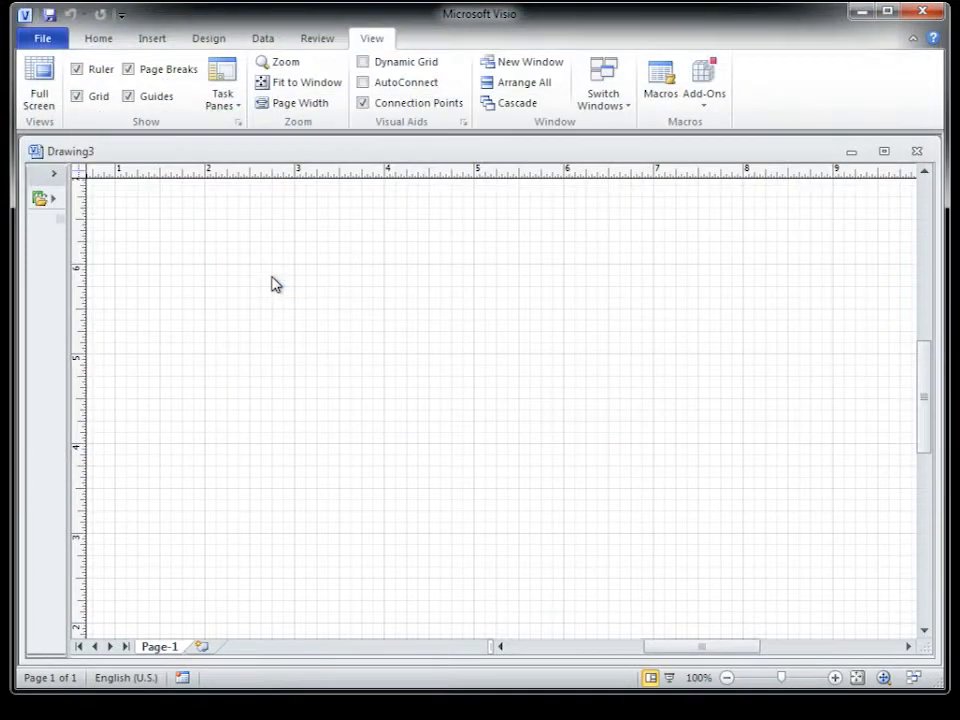